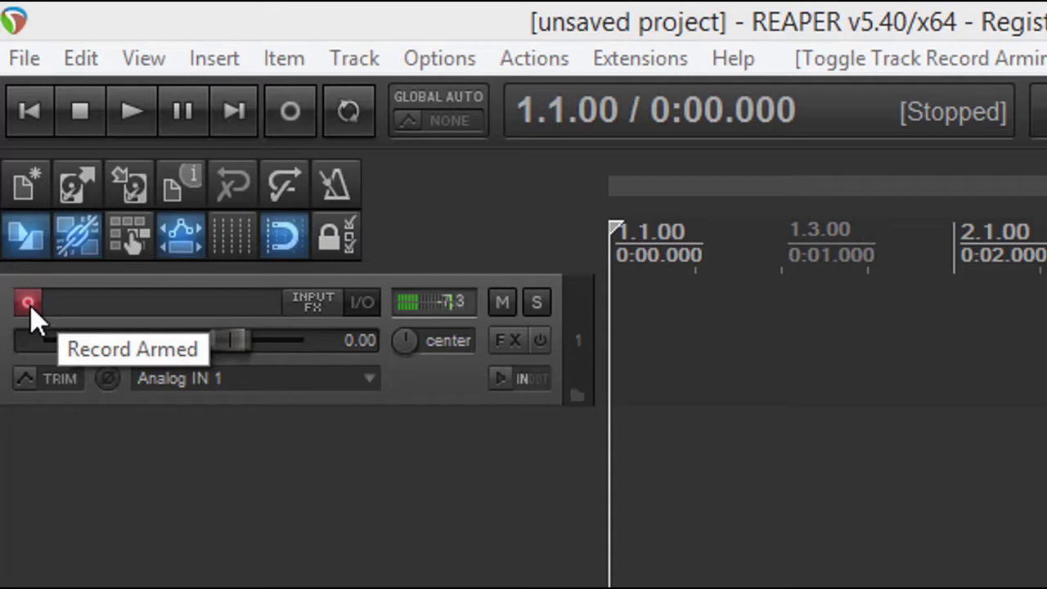
Step: Record a voice take on track 1 and keep it as 01-170608_1212.wav
click(292, 115)
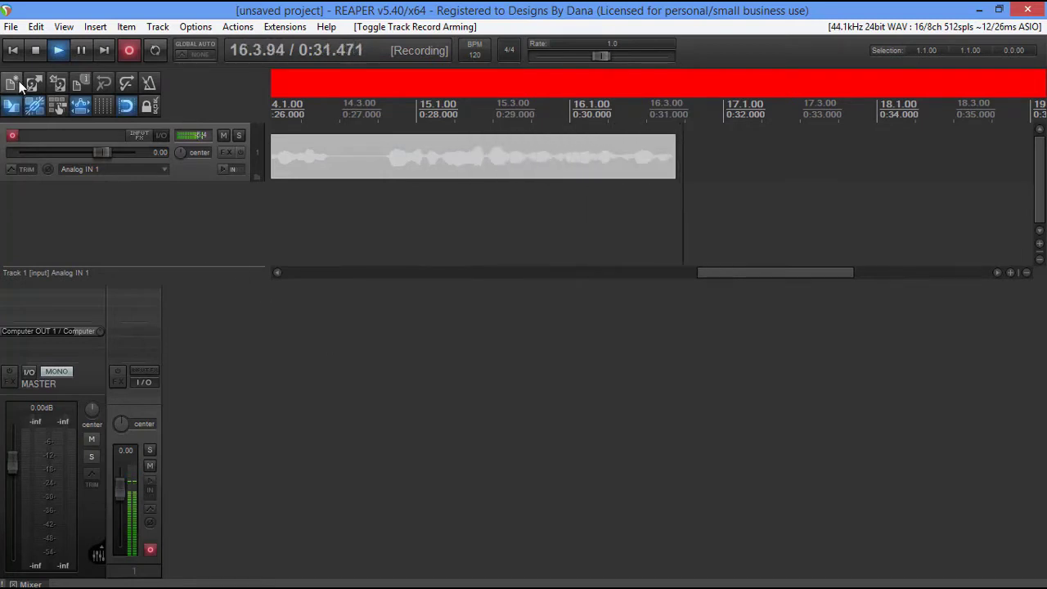
click(35, 50)
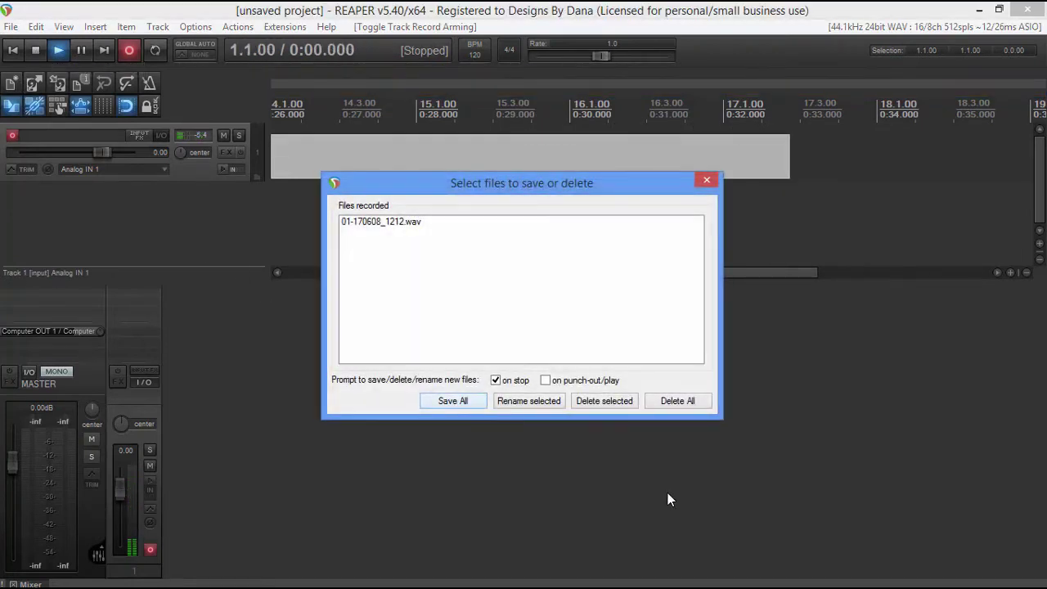
click(441, 409)
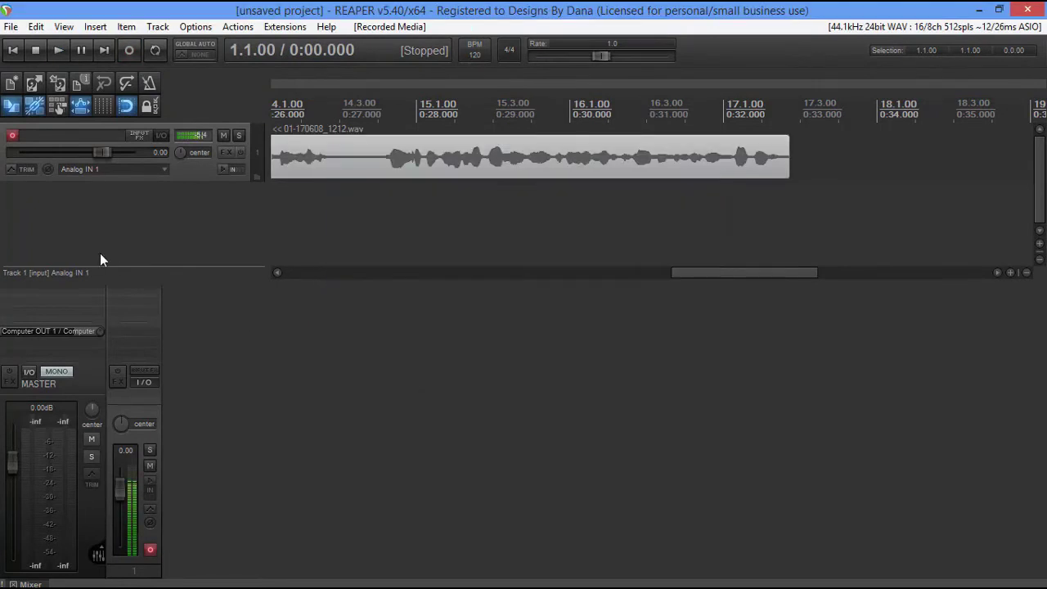
Step: Disarm track 1, then split off and delete the silent lead-in before the first word
click(12, 134)
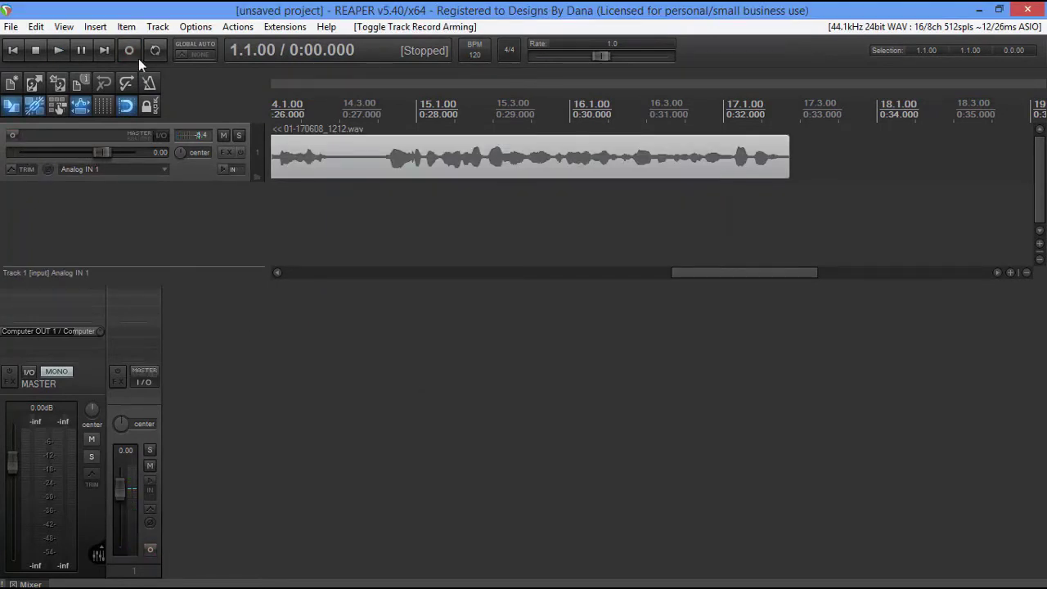
click(13, 50)
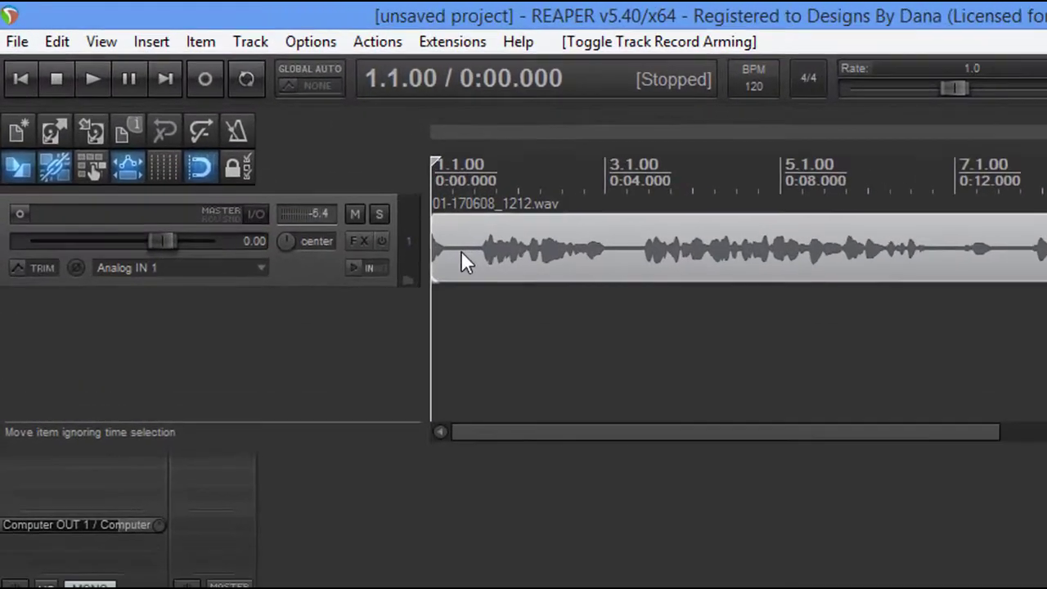
click(293, 163)
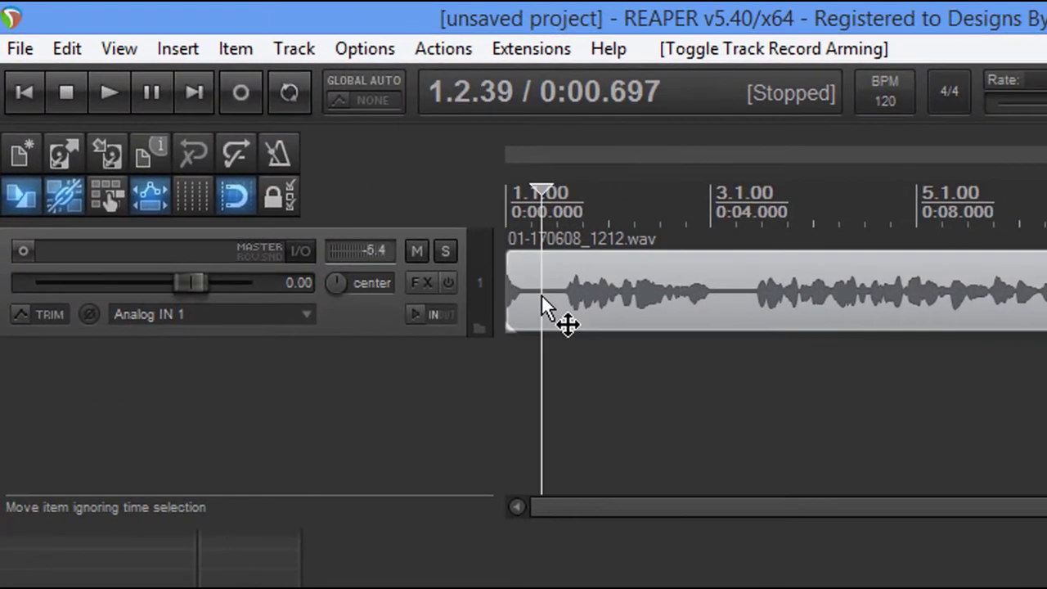
click(528, 296)
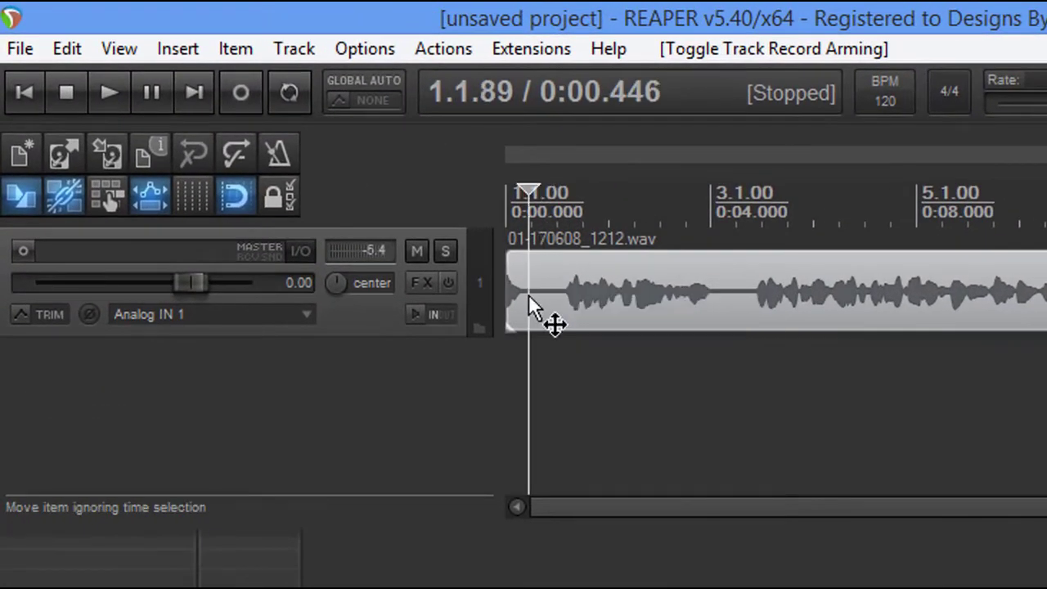
key(s)
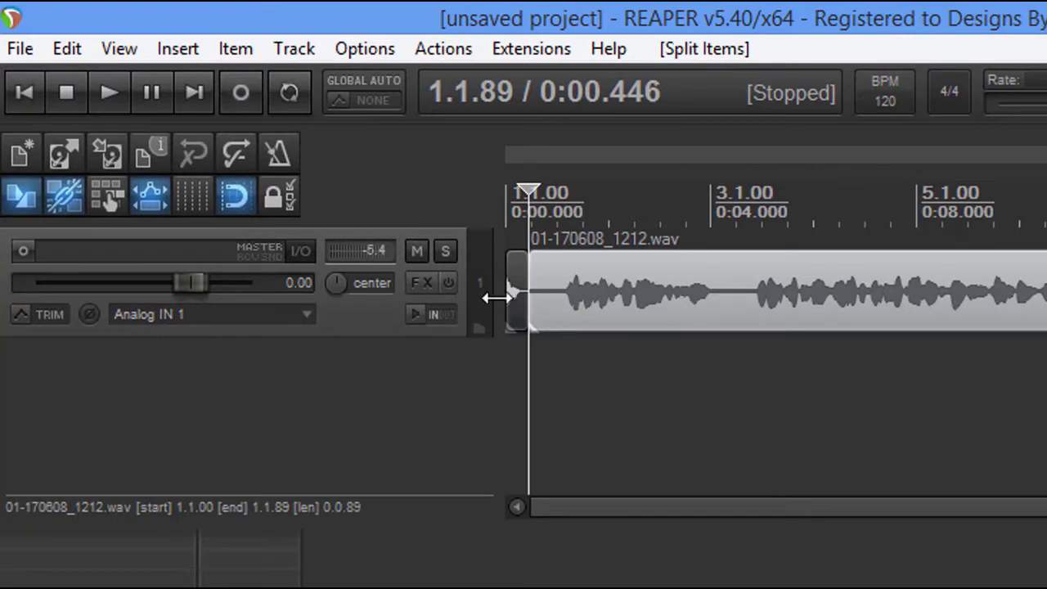
click(521, 312)
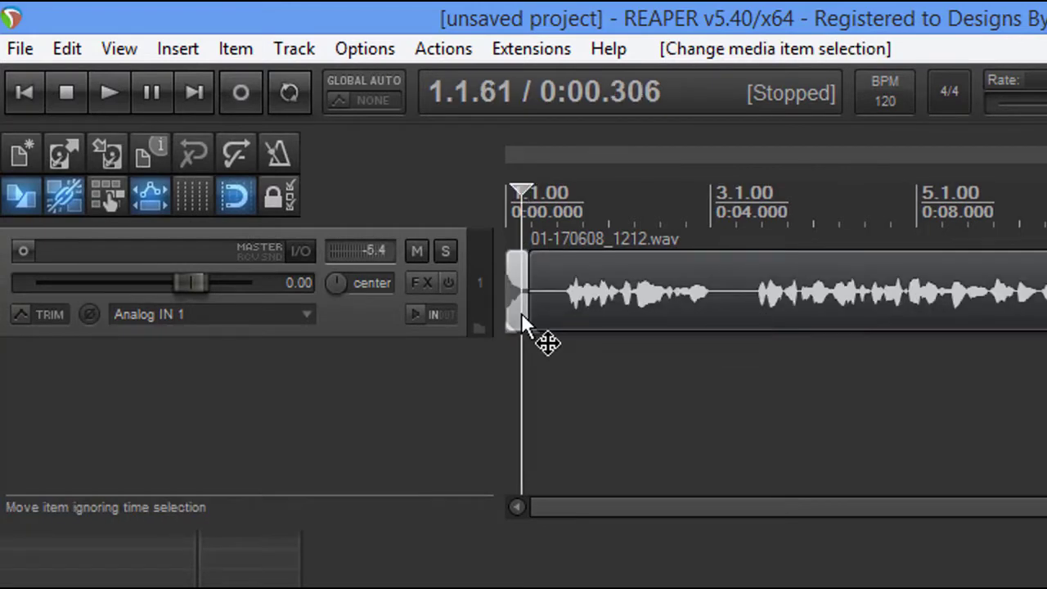
key(Delete)
Step: Slide the take to begin at 0:00 and open the Loudness analysis from Extensions
drag(720, 307, 602, 310)
scroll(752, 330, down, 3)
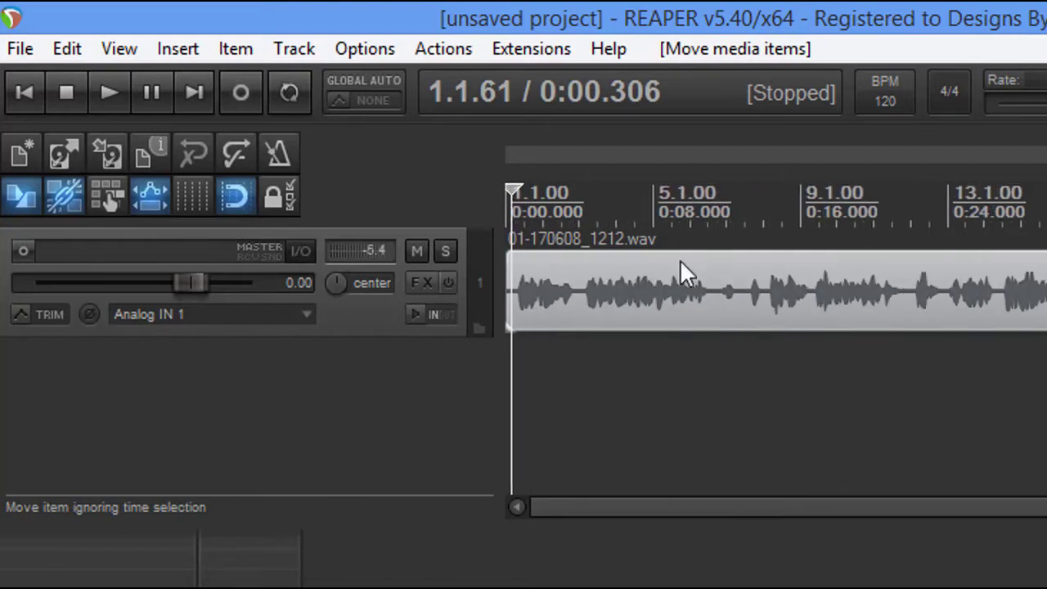
click(517, 43)
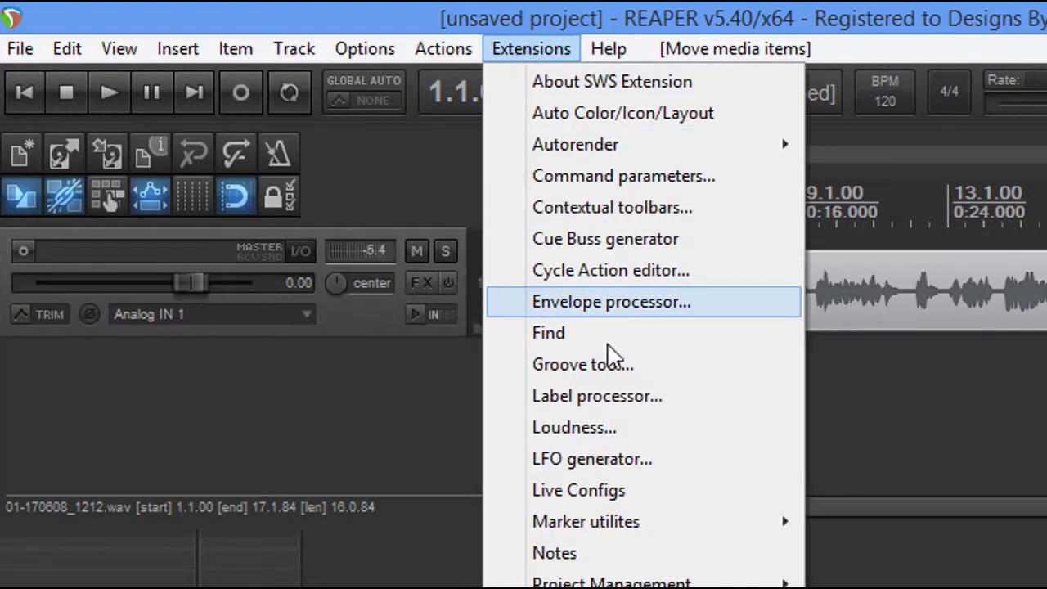
click(613, 427)
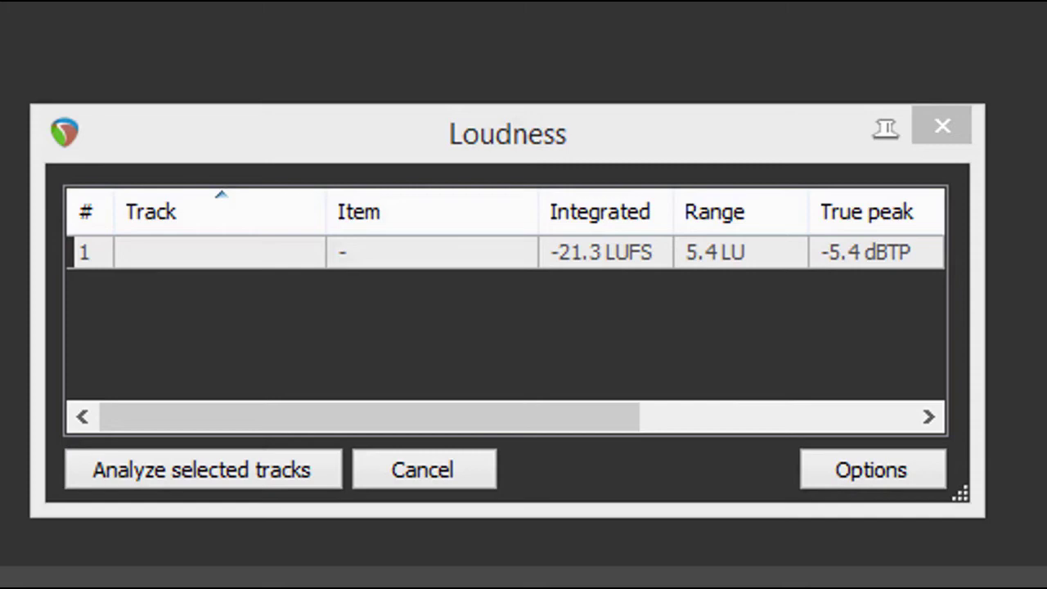
Step: Normalize track 1 to -23 LUFS integrated from its row in the Loudness window
click(191, 251)
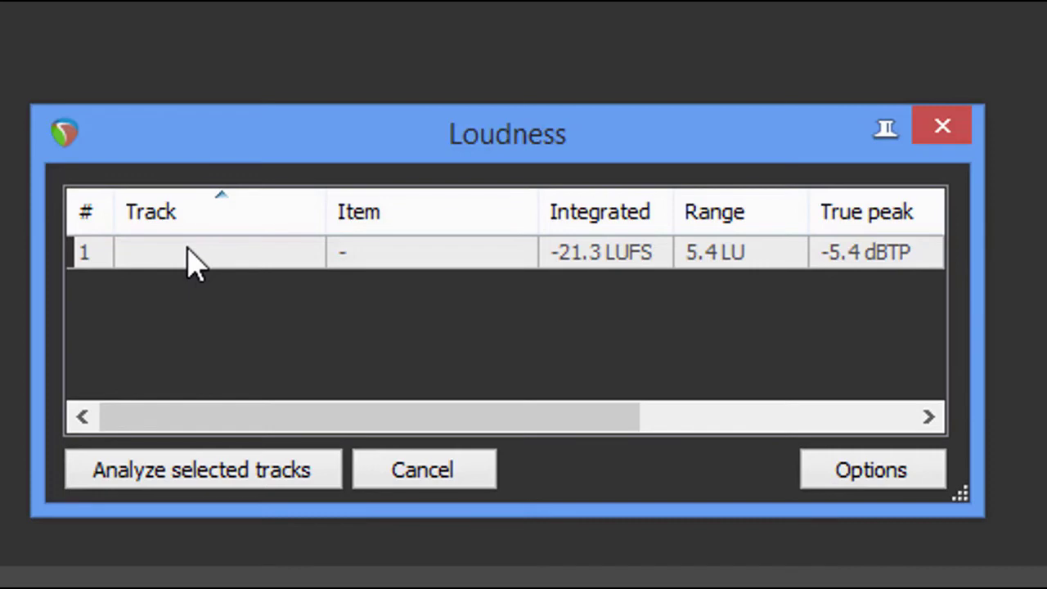
right_click(182, 256)
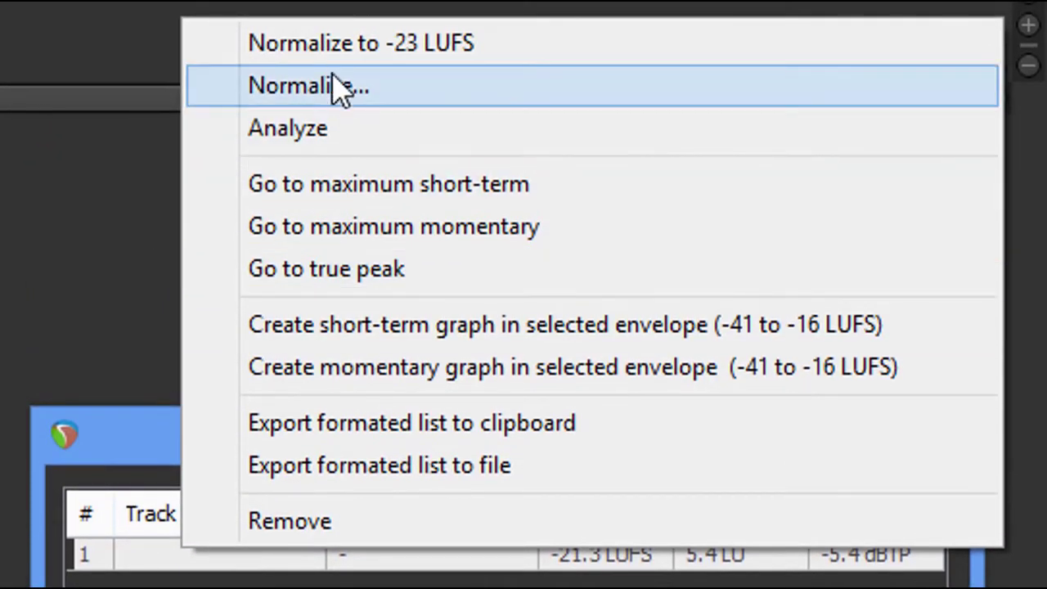
click(342, 51)
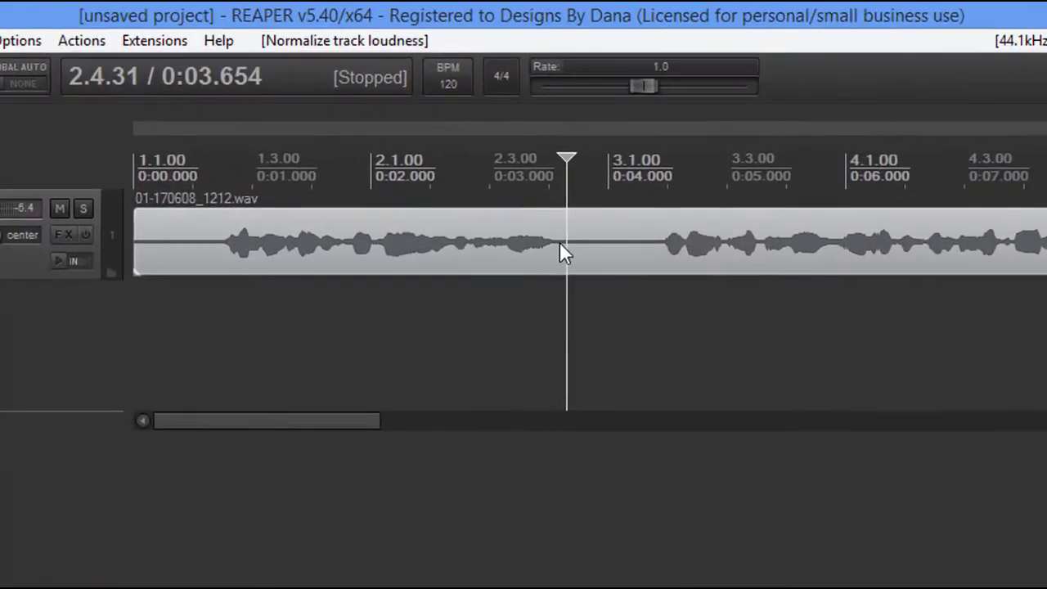
Step: Turn on per-track ripple editing and cut out the first pause between phrases
click(549, 158)
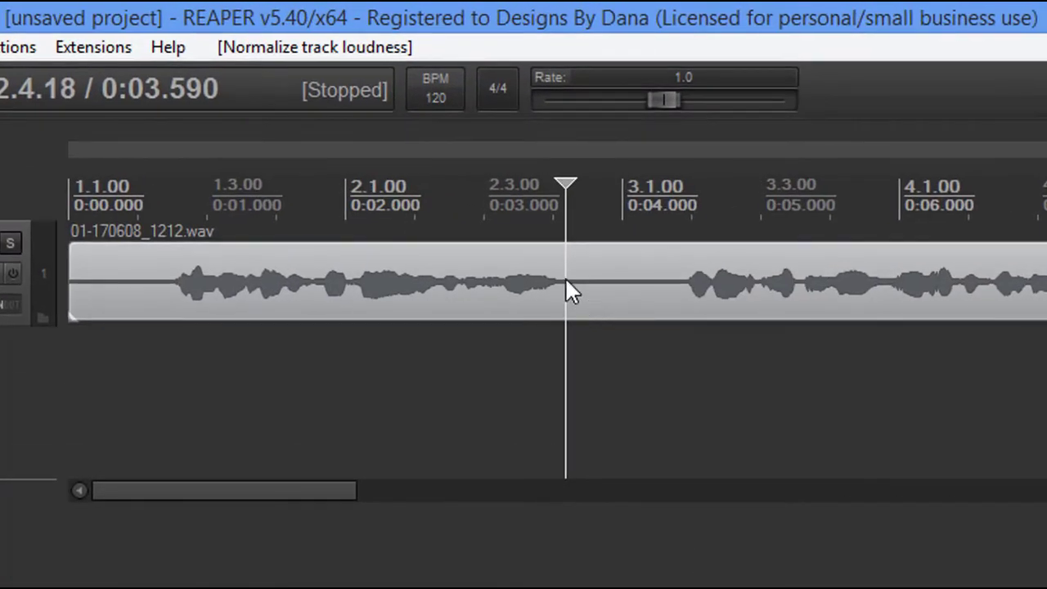
key(s)
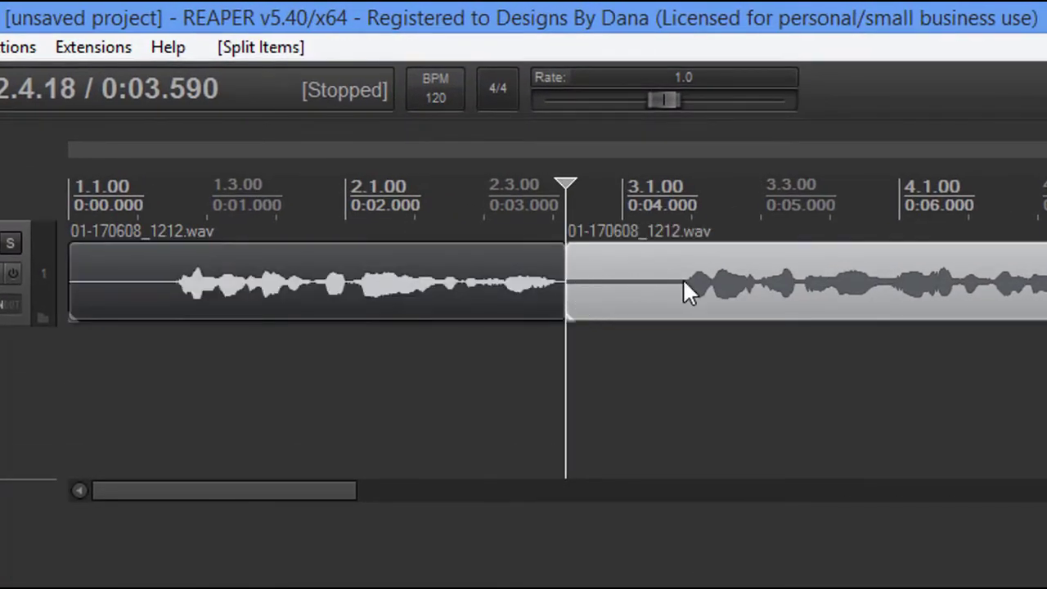
click(682, 282)
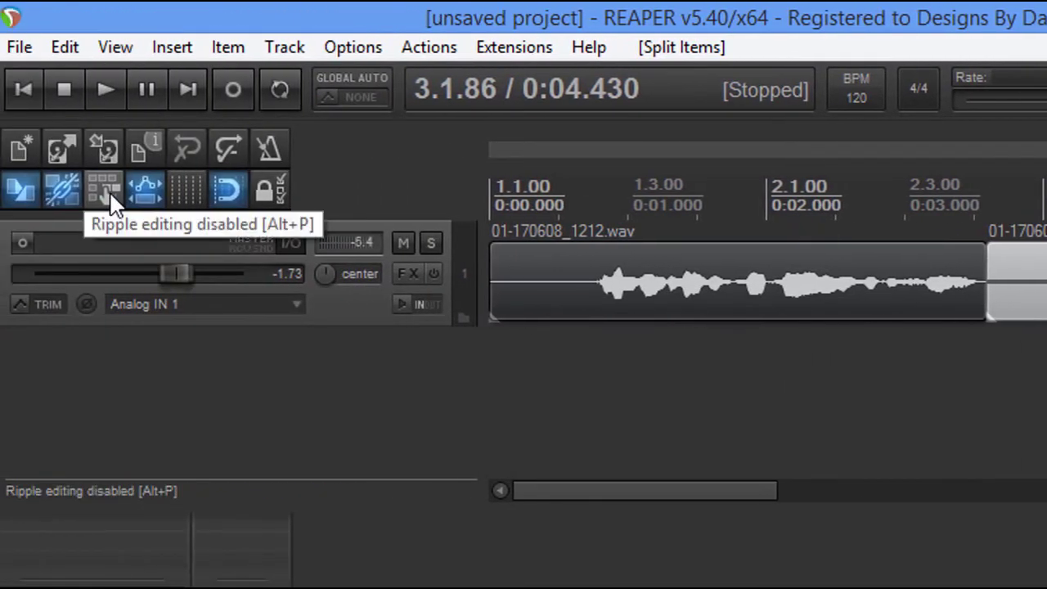
click(113, 200)
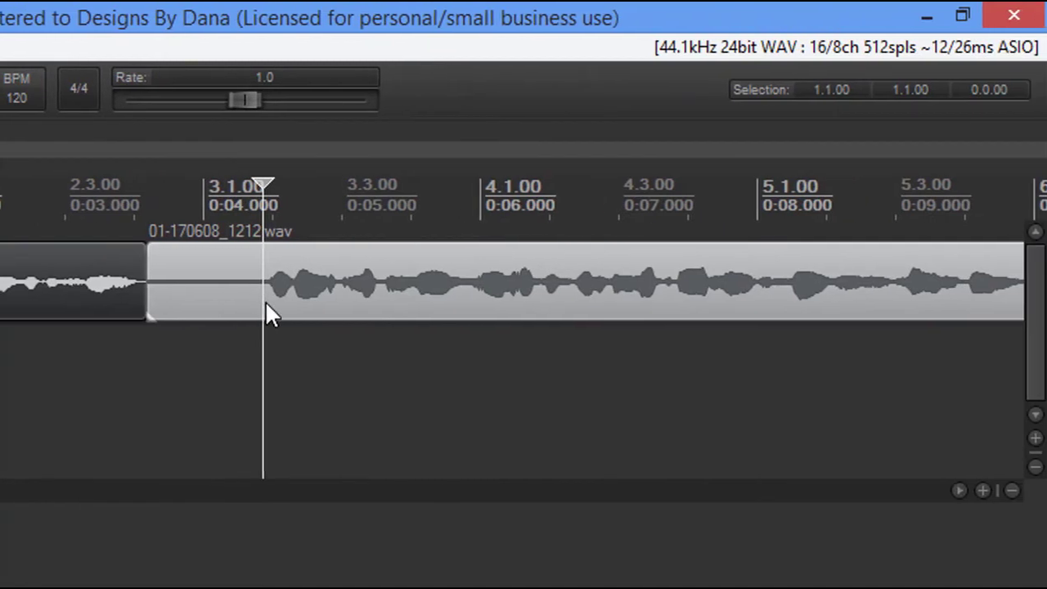
key(s)
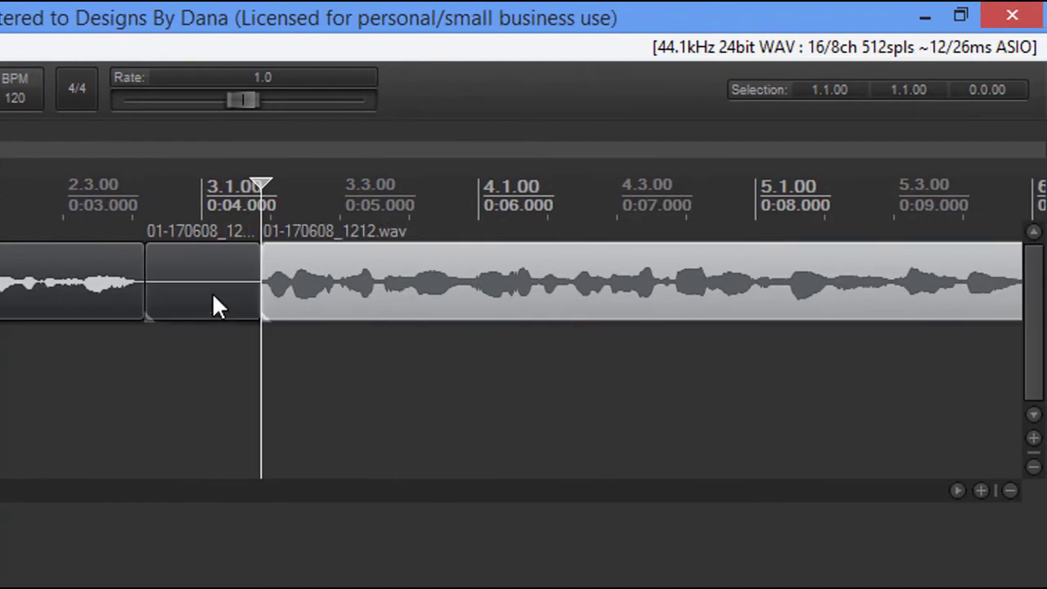
click(213, 296)
key(Delete)
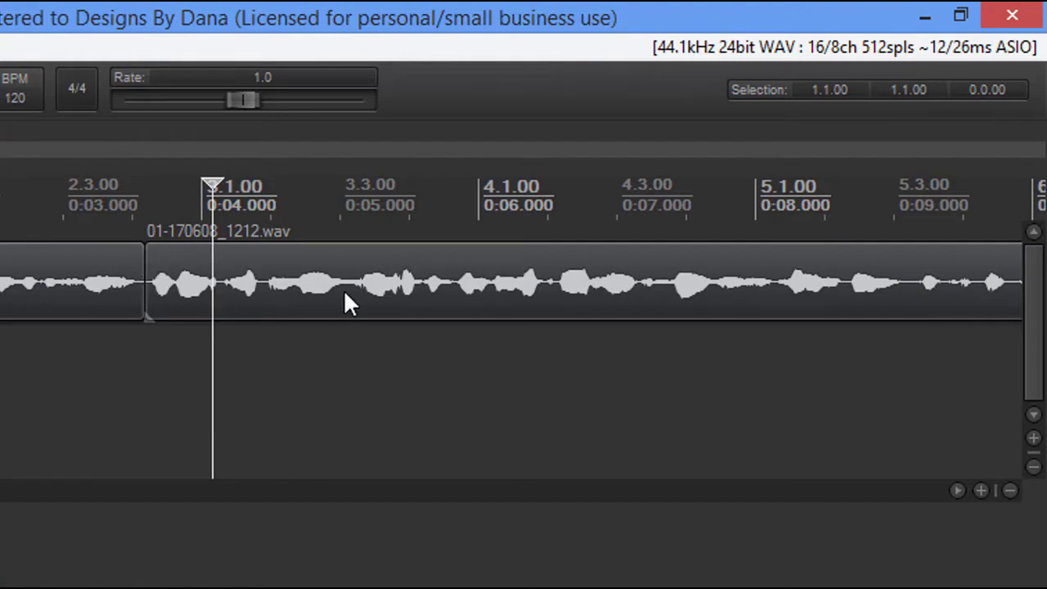
Step: Split the clip at both edges of the pauses around 0:10, 0:11.5–0:12 and 0:13
scroll(327, 303, down, 3)
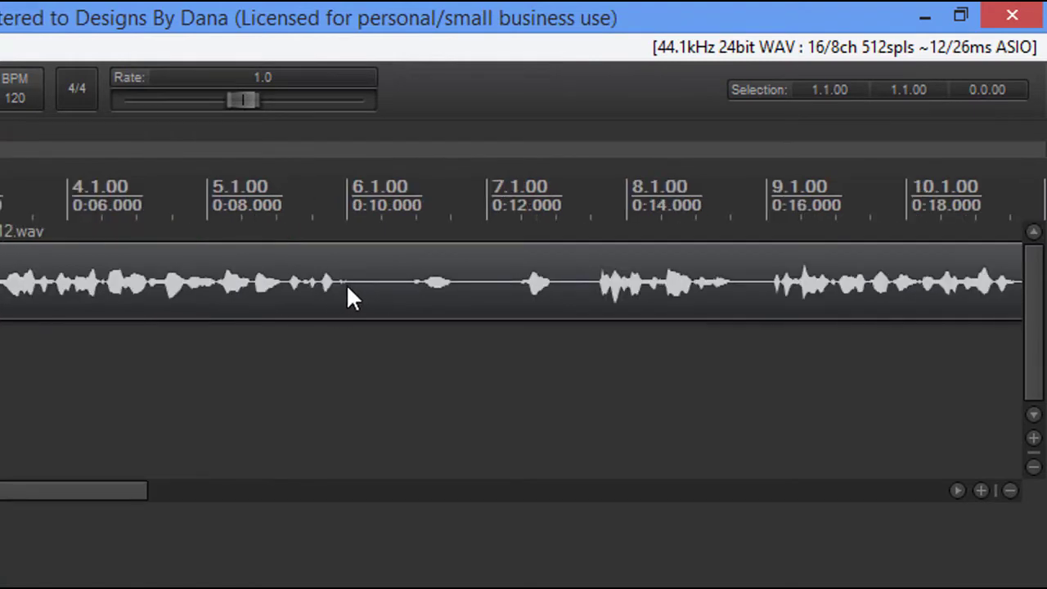
click(340, 286)
scroll(354, 294, up, 4)
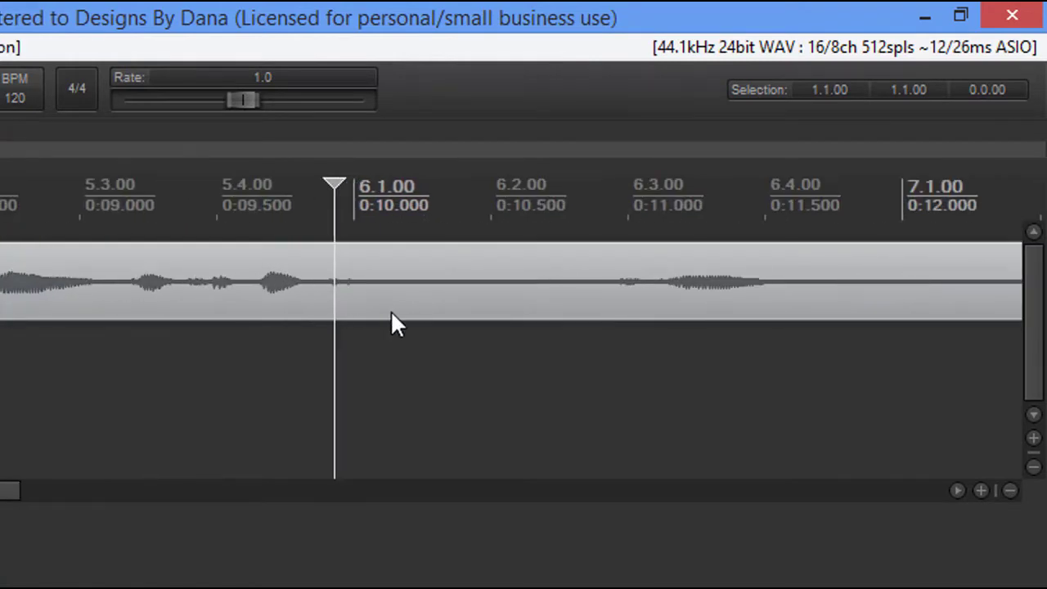
key(ctrl+t)
scroll(409, 302, down, 2)
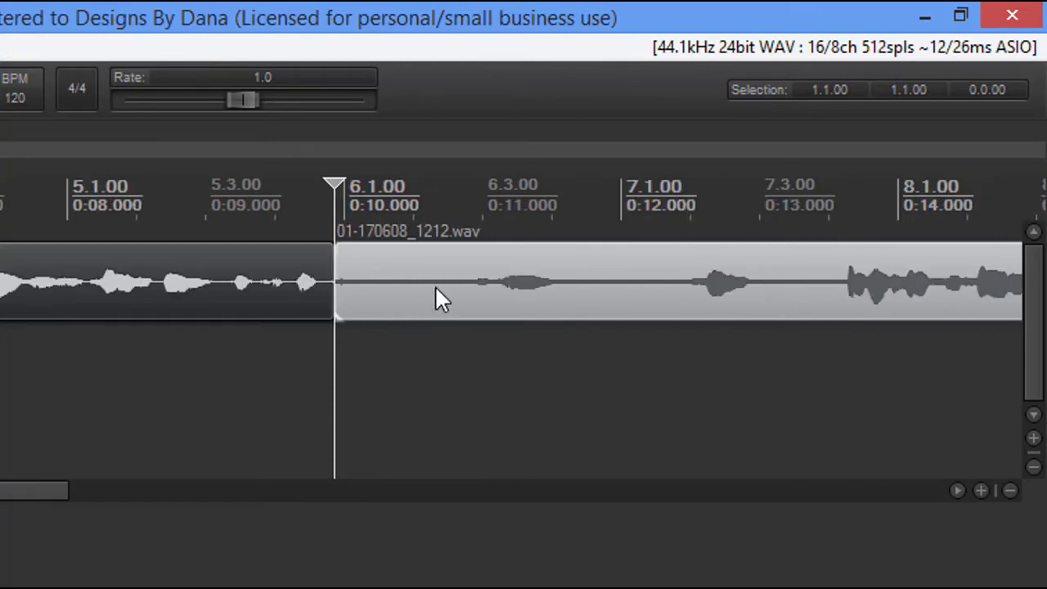
click(466, 282)
key(s)
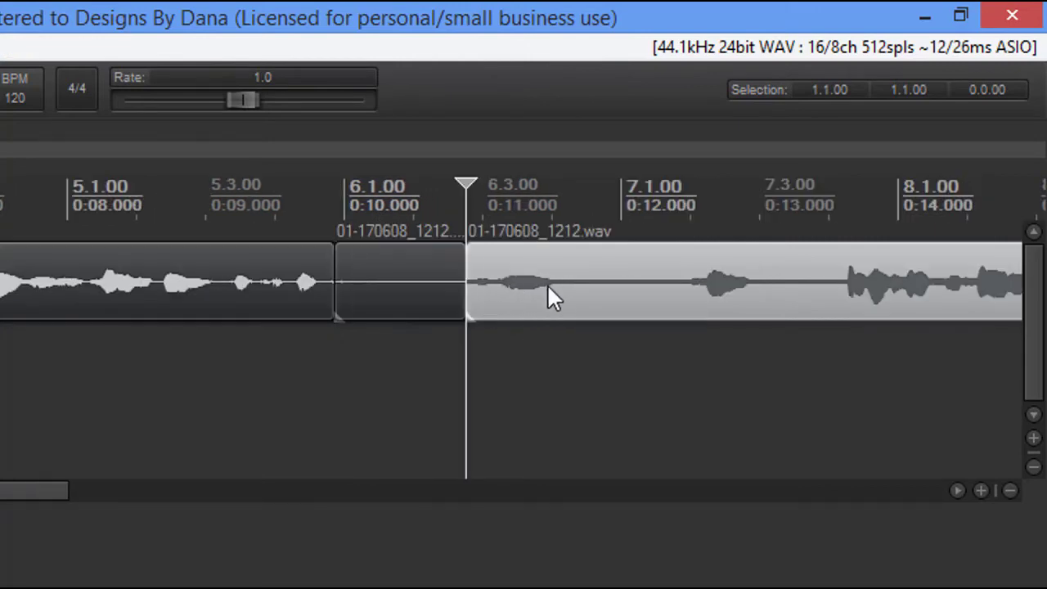
click(556, 286)
key(s)
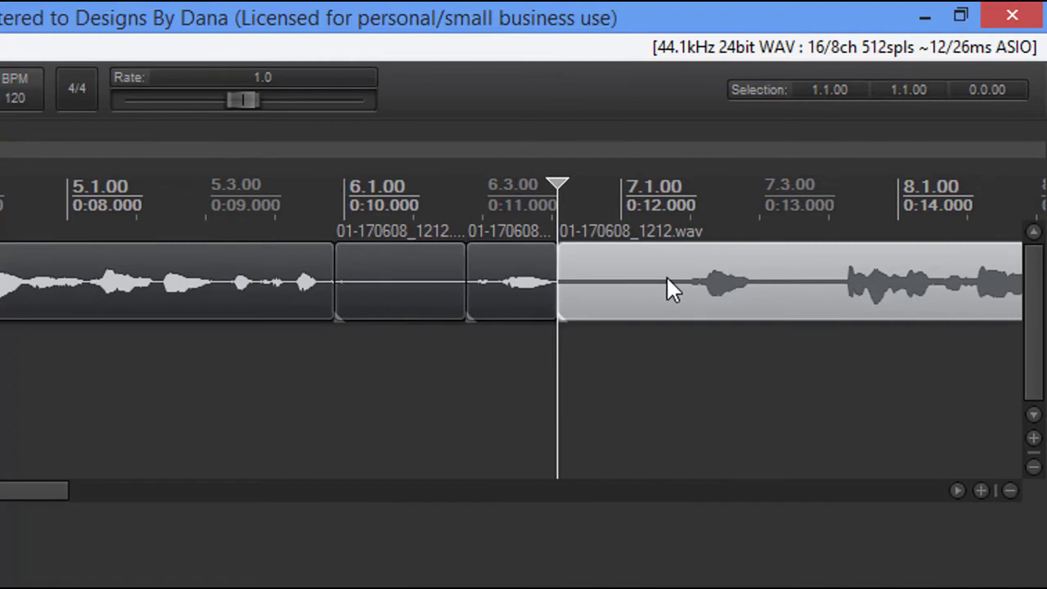
click(676, 280)
key(s)
click(759, 282)
key(s)
click(836, 286)
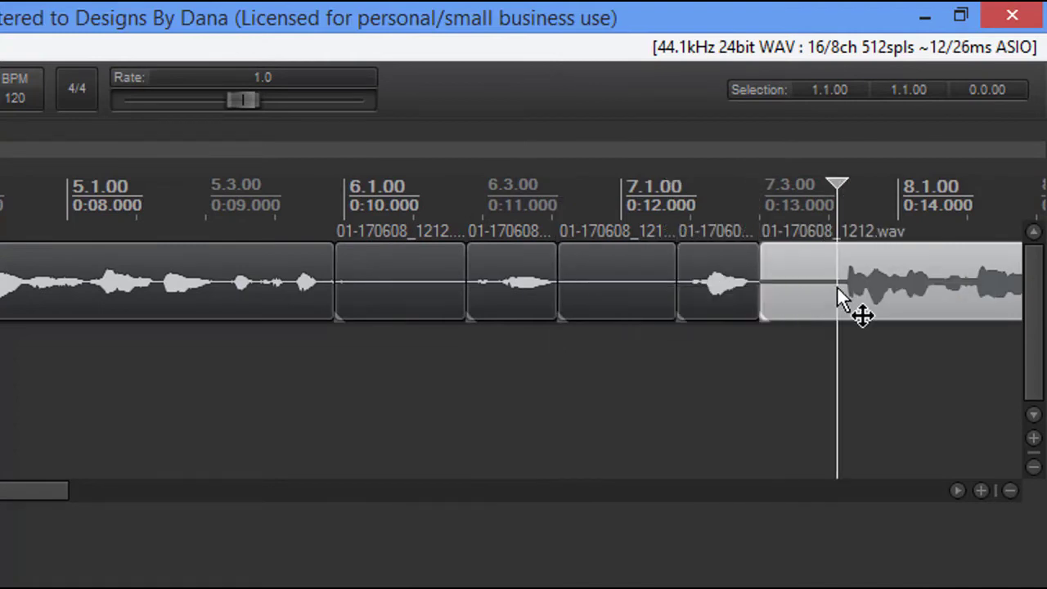
key(s)
Step: Delete the three silent pieces near 0:13, 0:11.5 and 0:10, closing the gaps
click(810, 297)
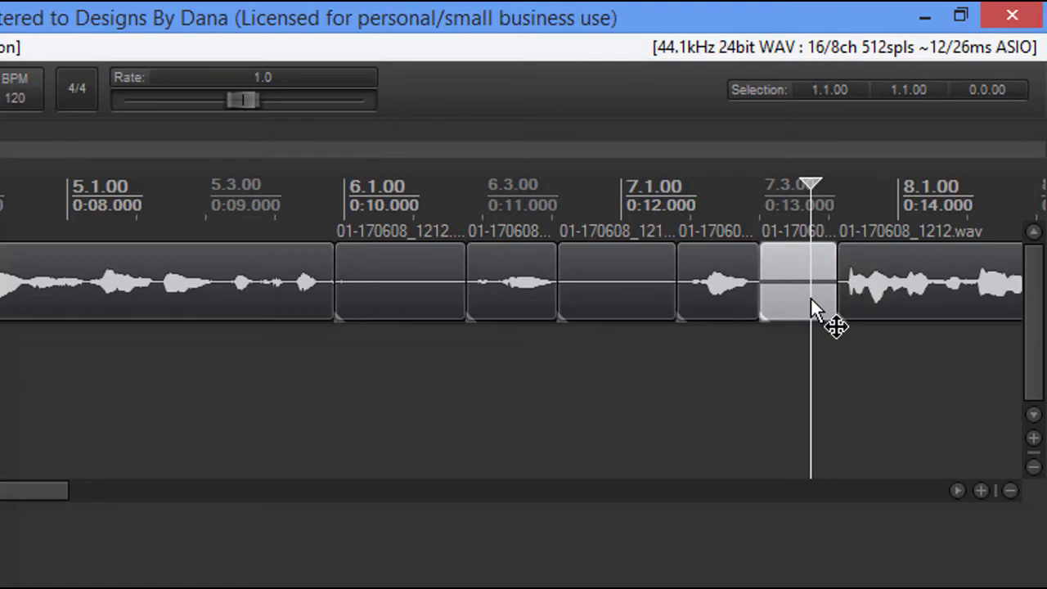
key(Delete)
click(644, 309)
key(Delete)
click(422, 306)
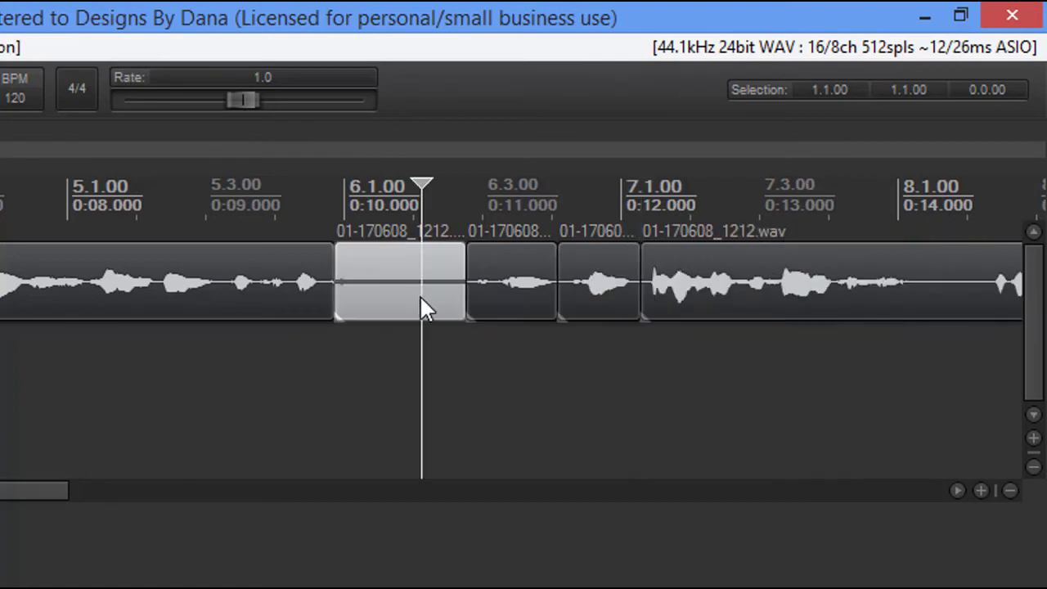
key(Delete)
Step: Cut out the silent pause after 0:18 and close the gap
scroll(494, 343, down, 3)
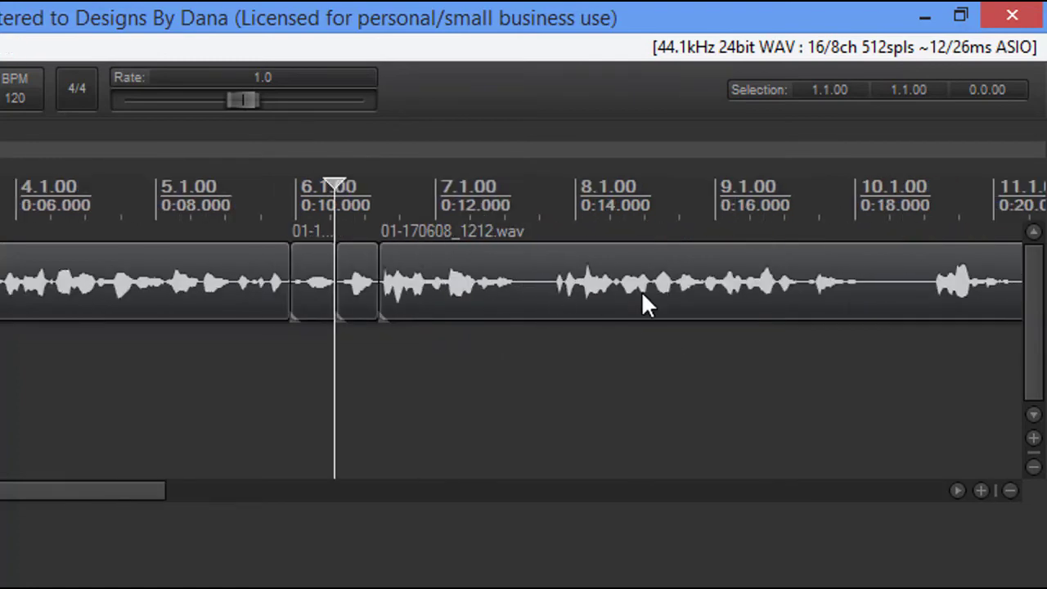
scroll(560, 286, down, 2)
click(555, 290)
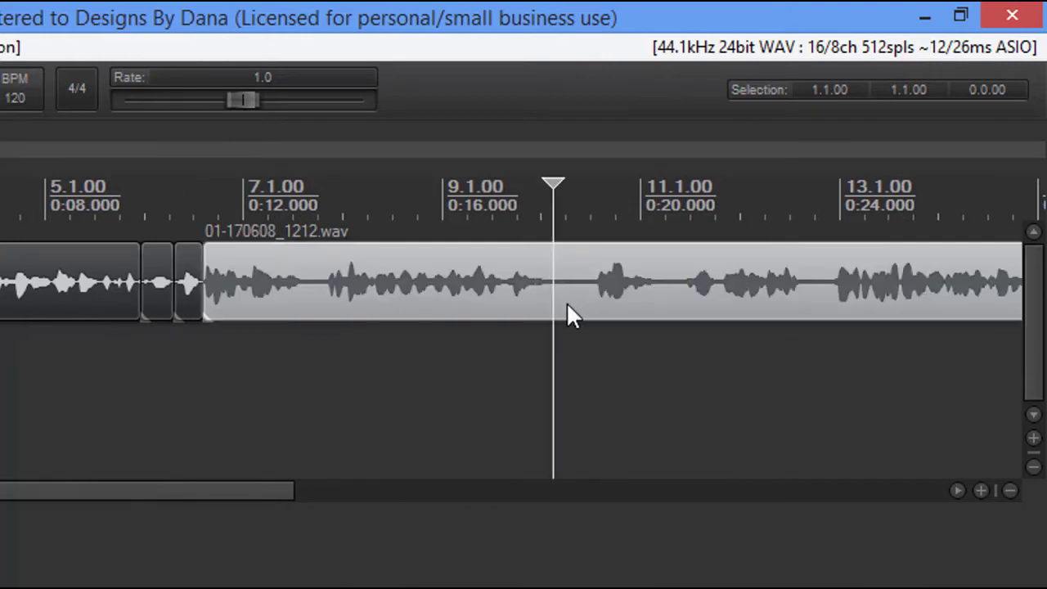
scroll(570, 319, up, 4)
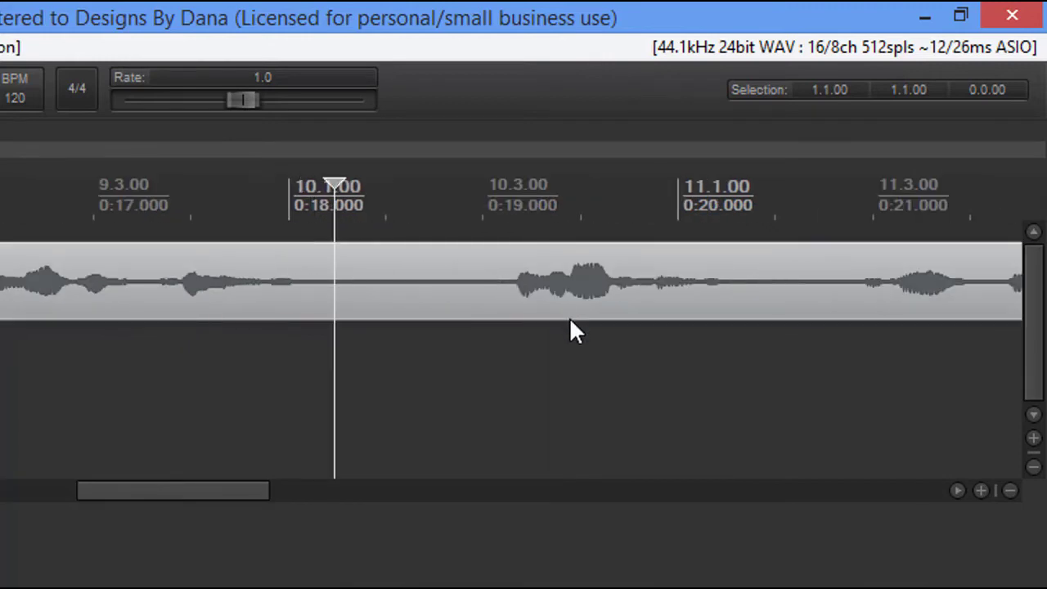
click(323, 285)
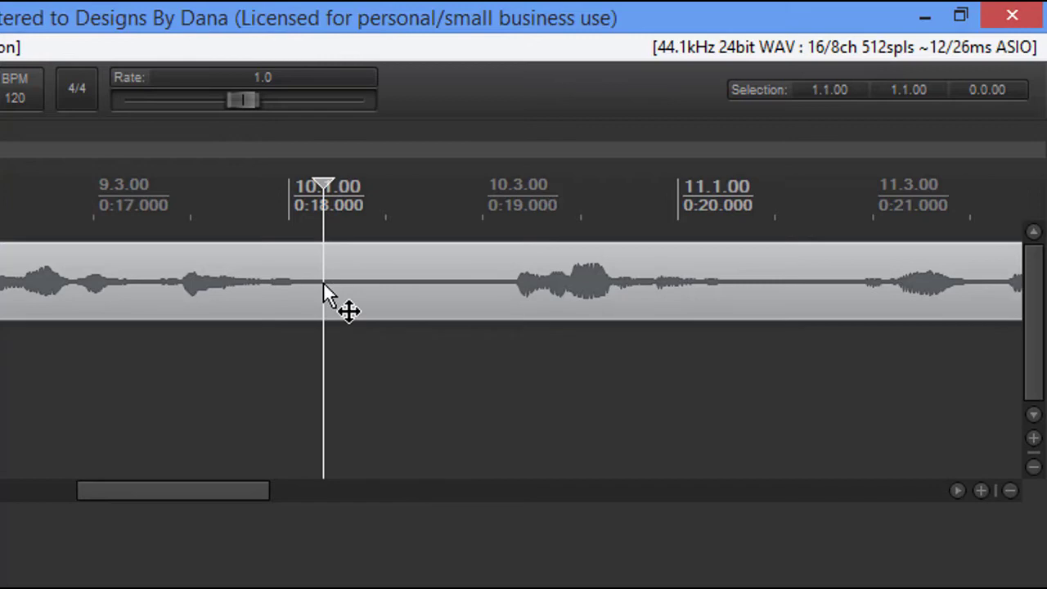
key(s)
click(506, 290)
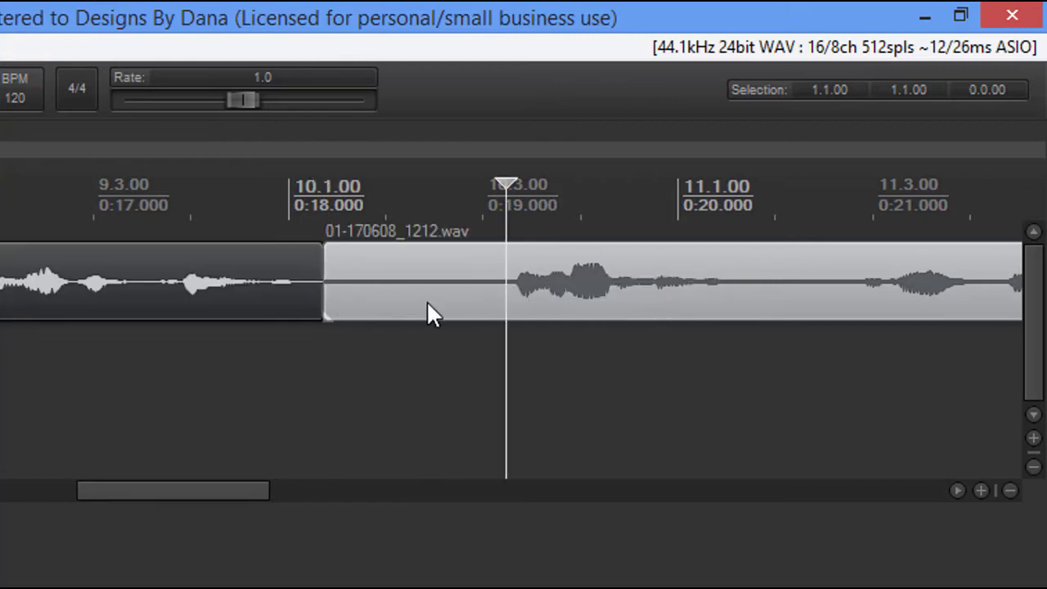
key(s)
click(413, 307)
key(Delete)
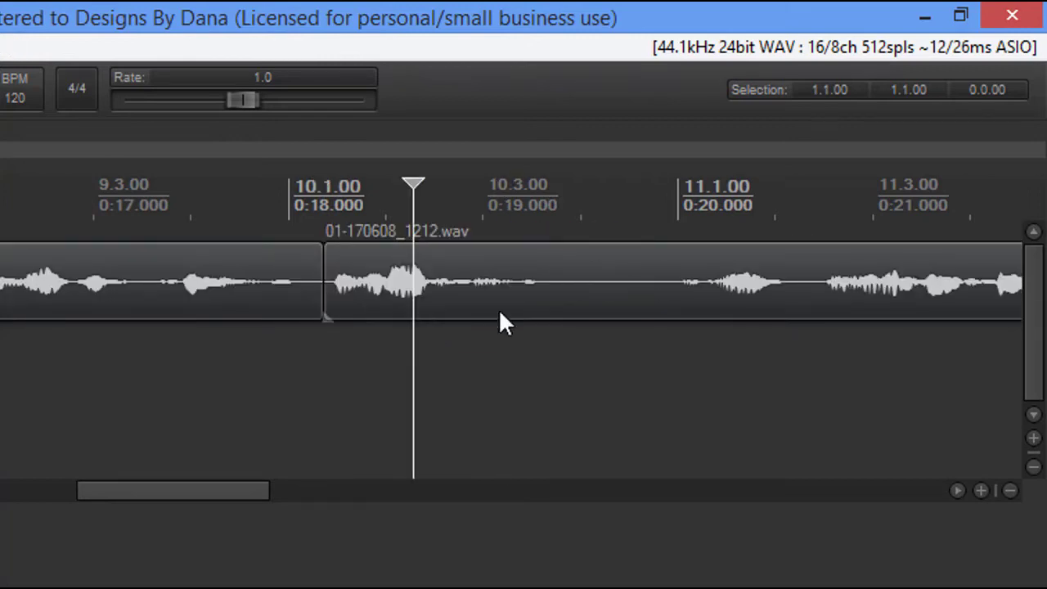
Step: Remove the pause between about 0:19 and 0:20
click(544, 290)
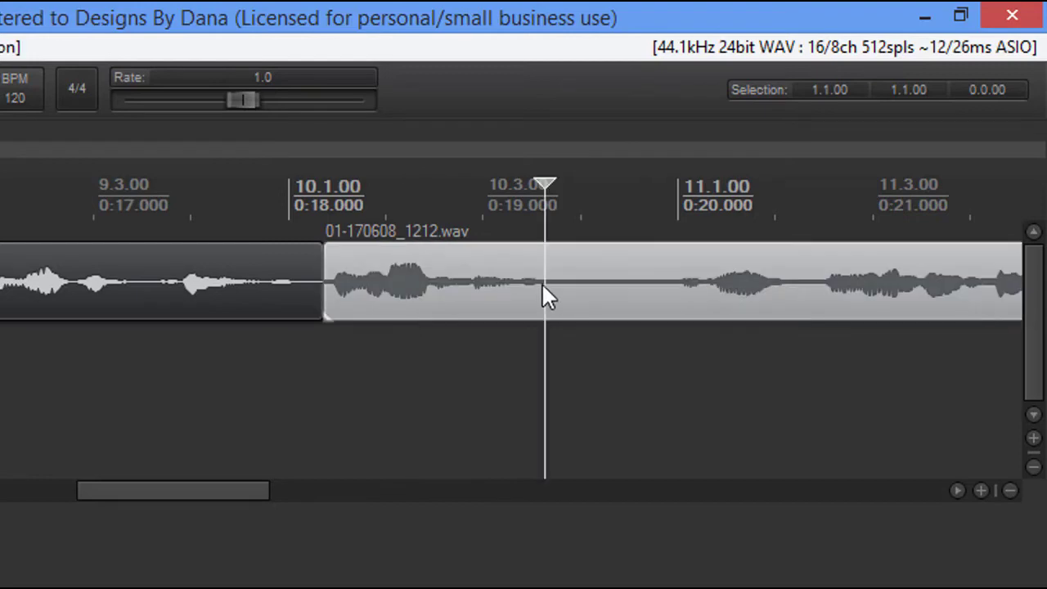
key(s)
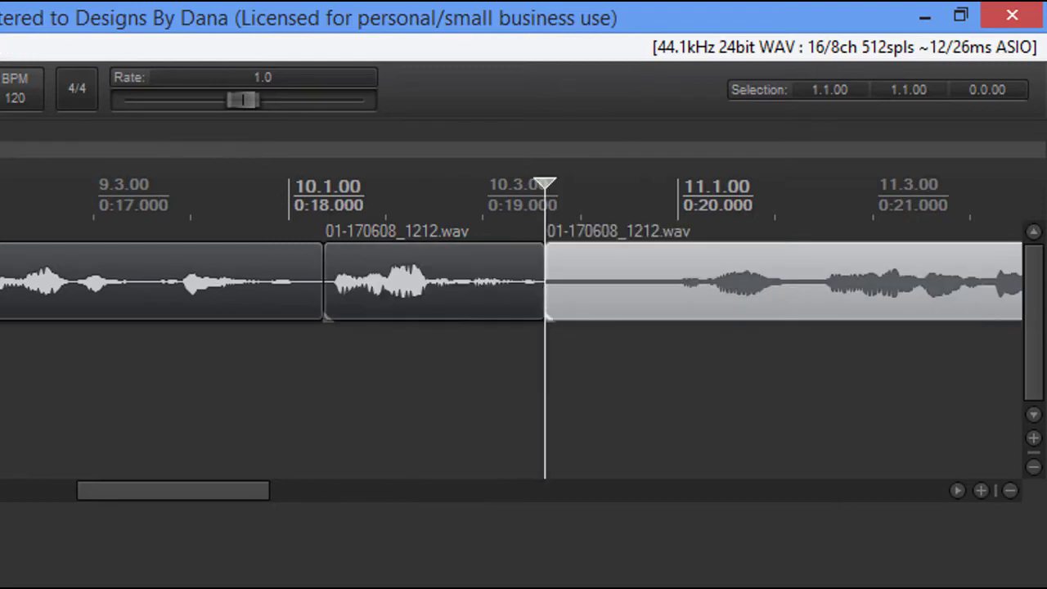
click(669, 286)
key(s)
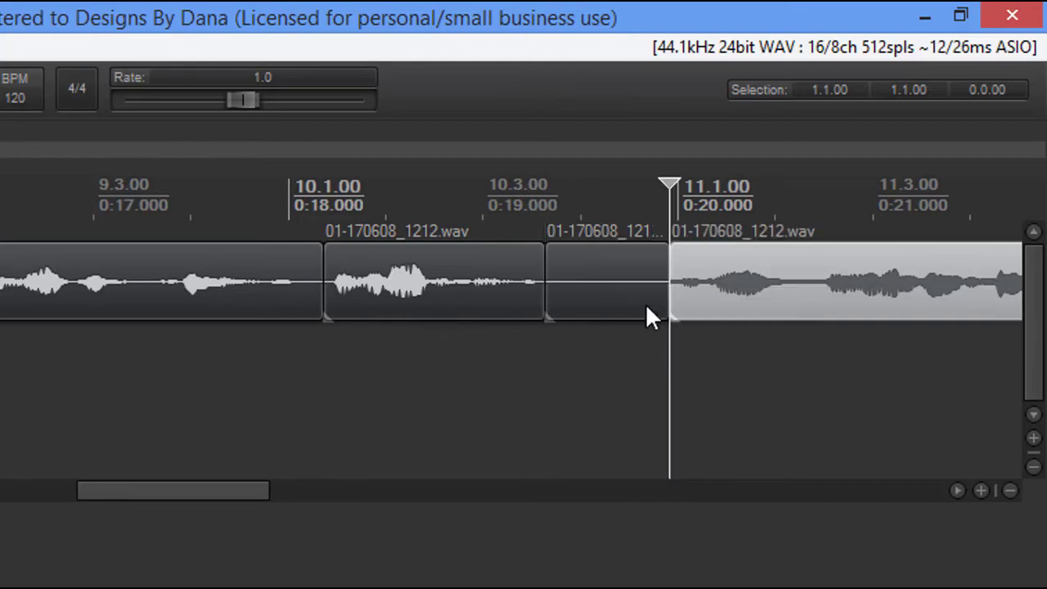
click(616, 300)
key(Delete)
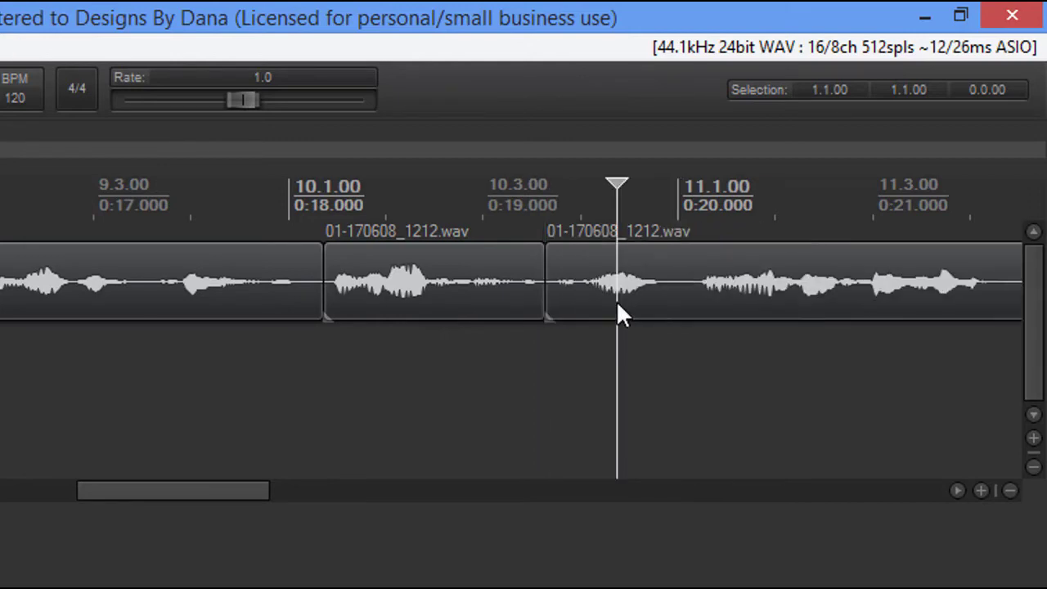
Step: Remove the short pause between about 0:21.7 and 0:22
scroll(472, 319, down, 3)
click(480, 288)
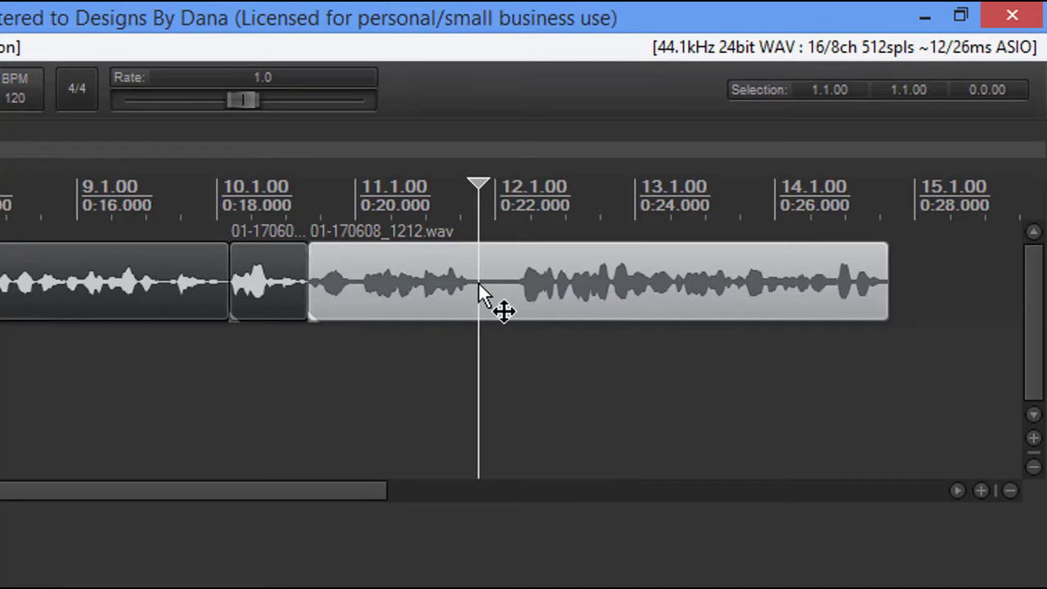
scroll(485, 303, up, 3)
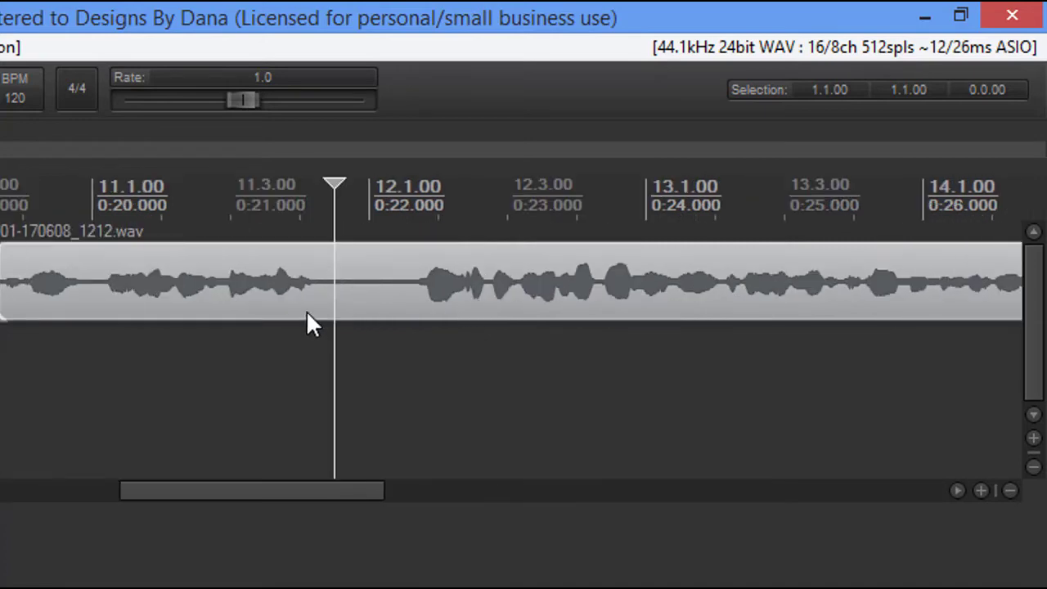
key(s)
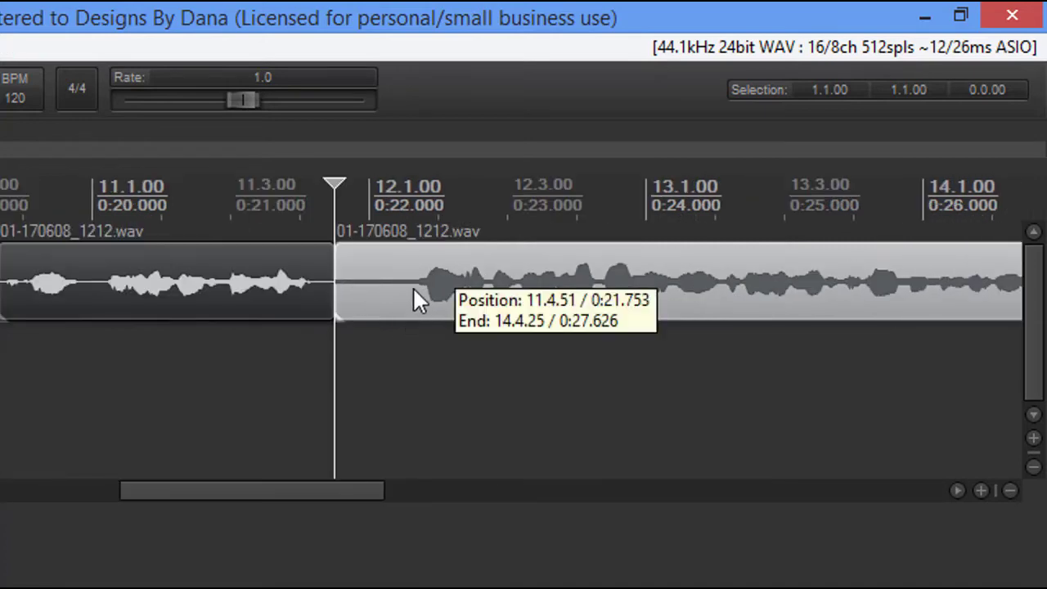
click(414, 299)
key(s)
click(366, 315)
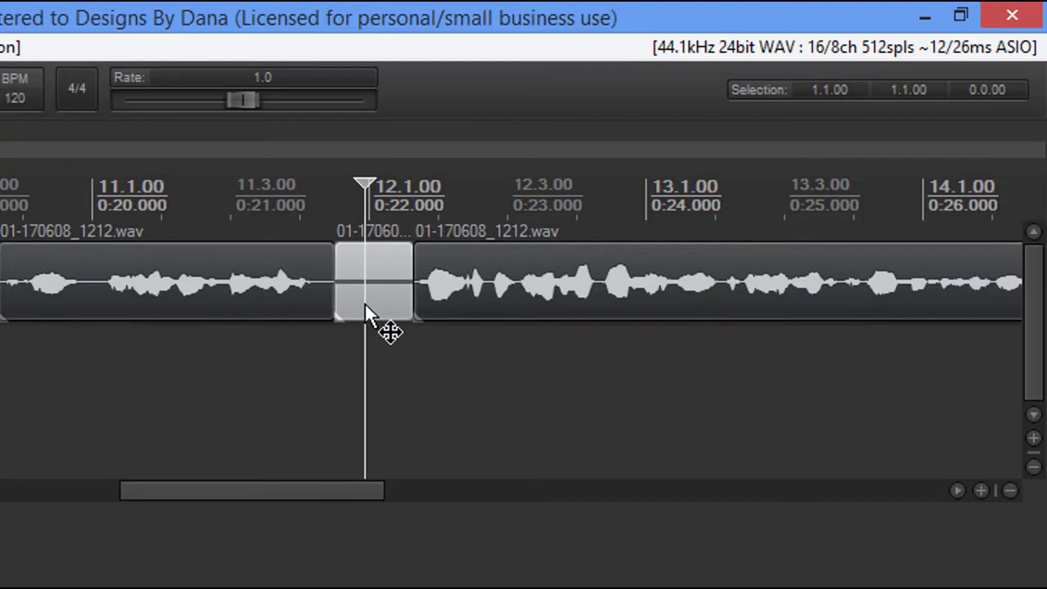
key(Delete)
scroll(152, 416, down, 3)
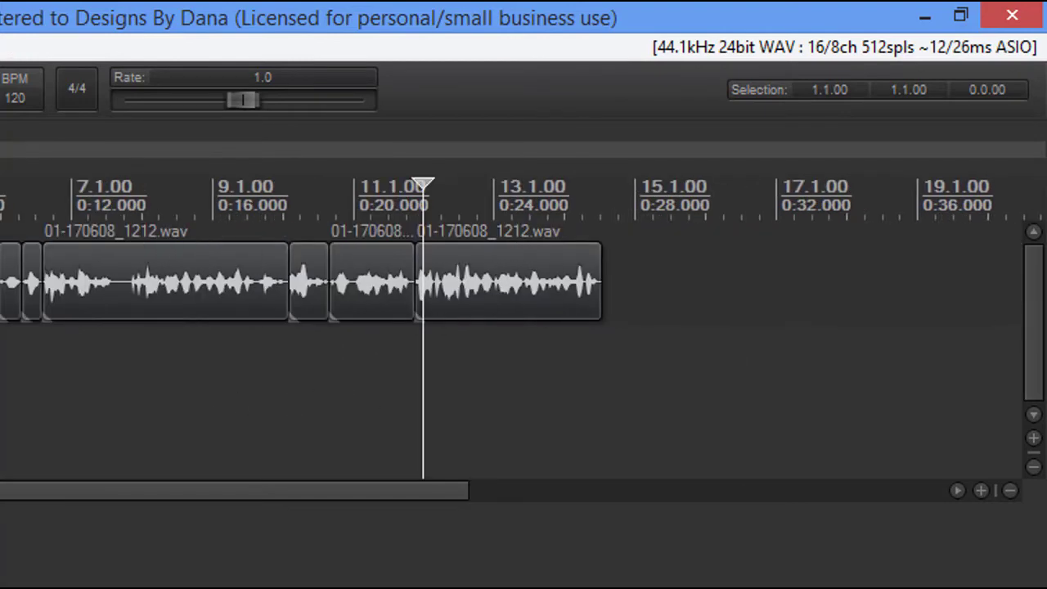
Step: Slide the last clip against its neighbour and trim the silent start off the first clip
key(Home)
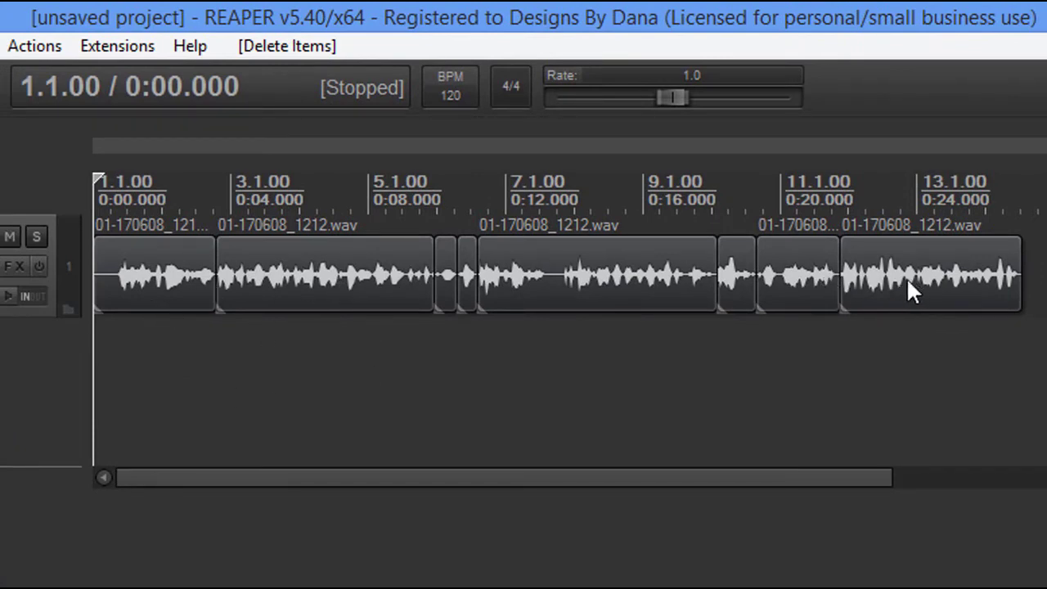
mouse_move(899, 278)
mouse_down()
mouse_move(984, 279)
mouse_move(892, 284)
mouse_move(928, 282)
mouse_move(907, 288)
mouse_up()
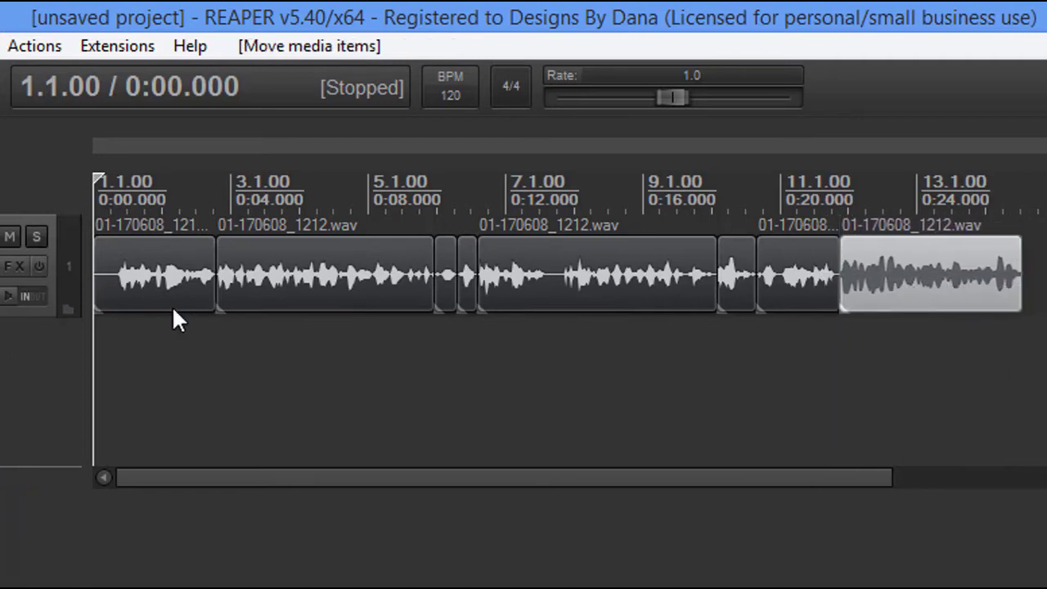
drag(98, 292, 114, 286)
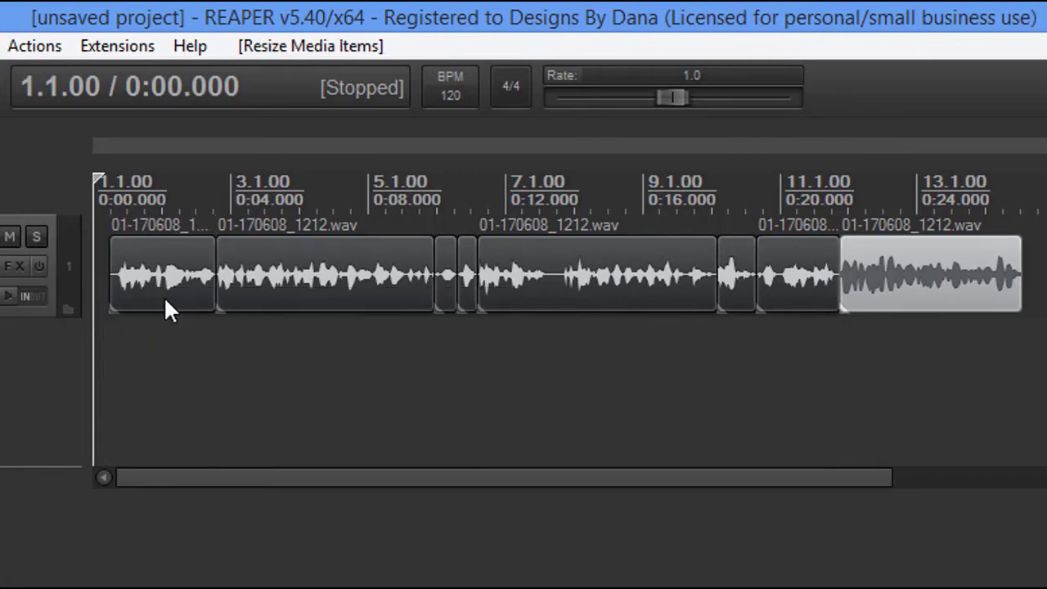
Step: Select all eight clips and move them together so the edit starts at 0:00
click(164, 296)
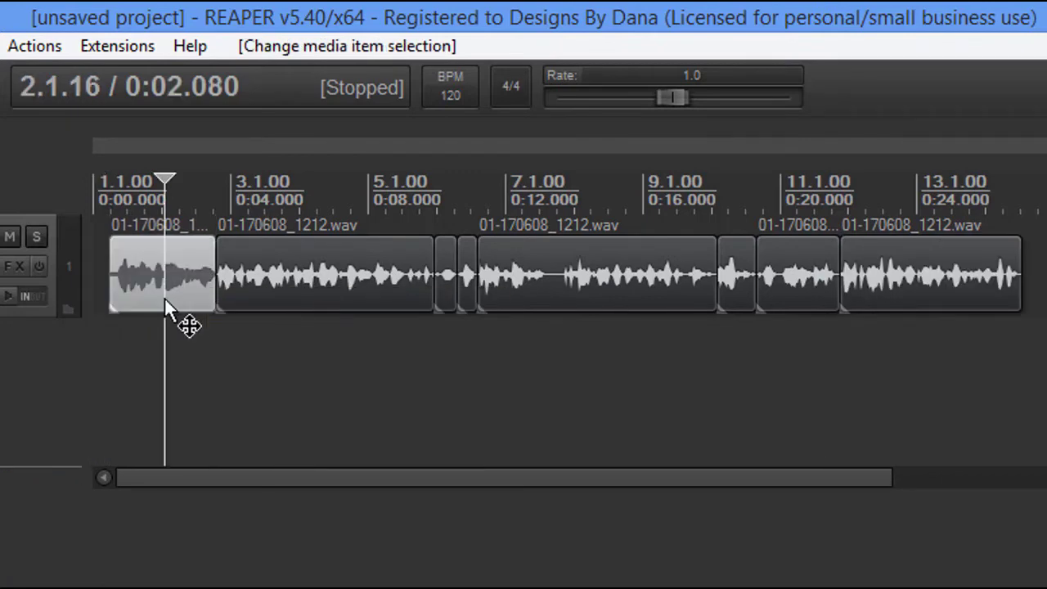
ctrl+click(292, 296)
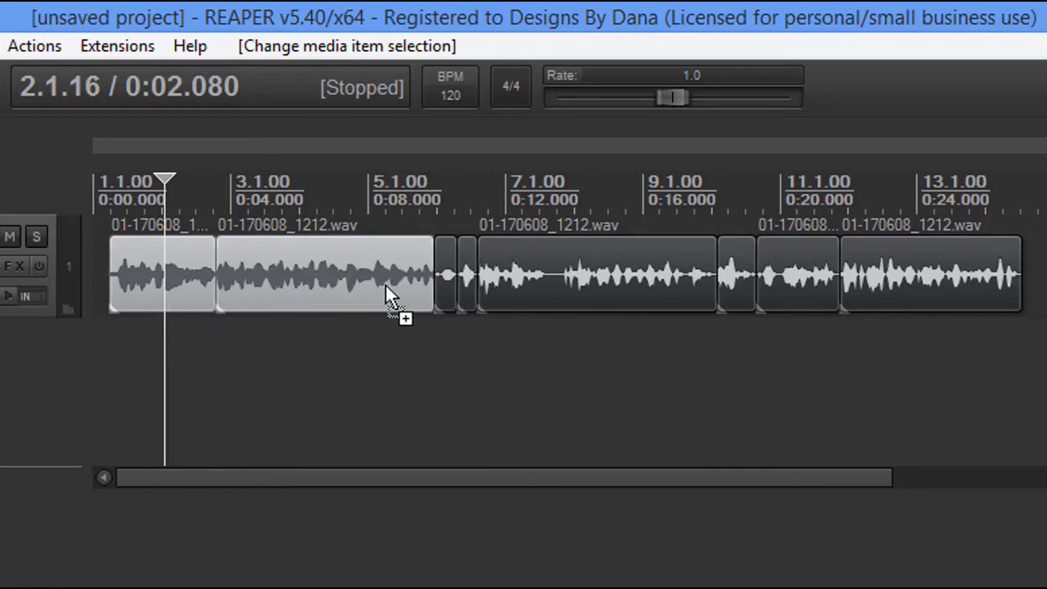
ctrl+click(445, 290)
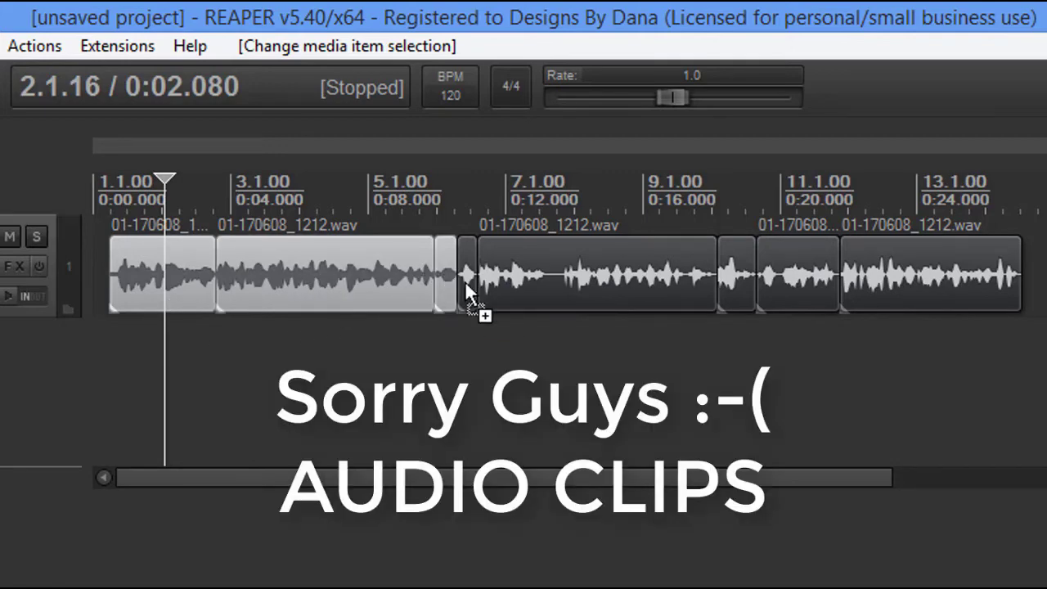
ctrl+click(465, 281)
ctrl+click(542, 286)
ctrl+click(740, 296)
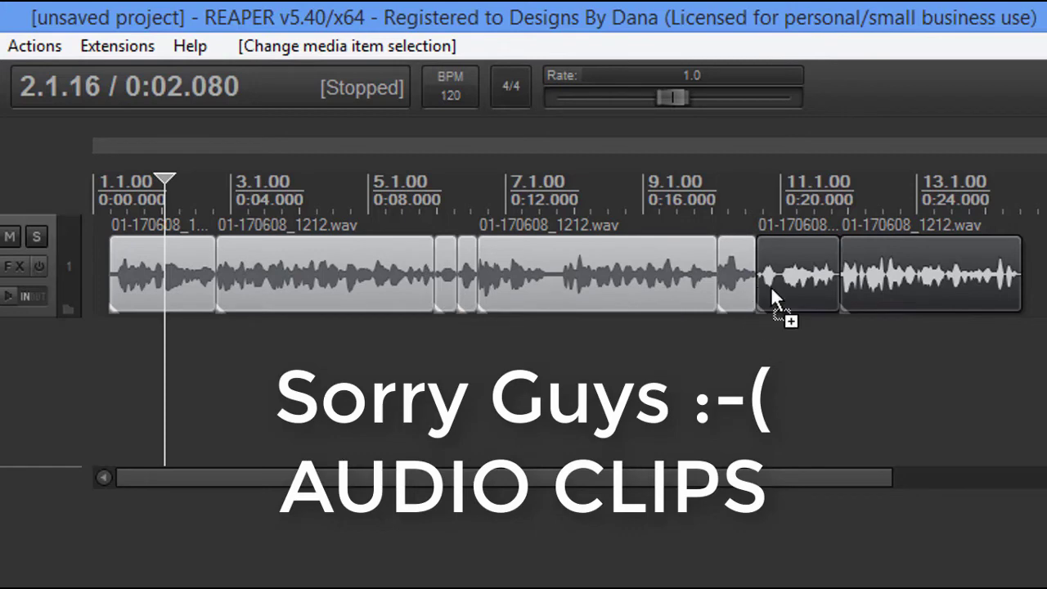
ctrl+click(802, 282)
ctrl+click(897, 274)
drag(272, 283, 47, 273)
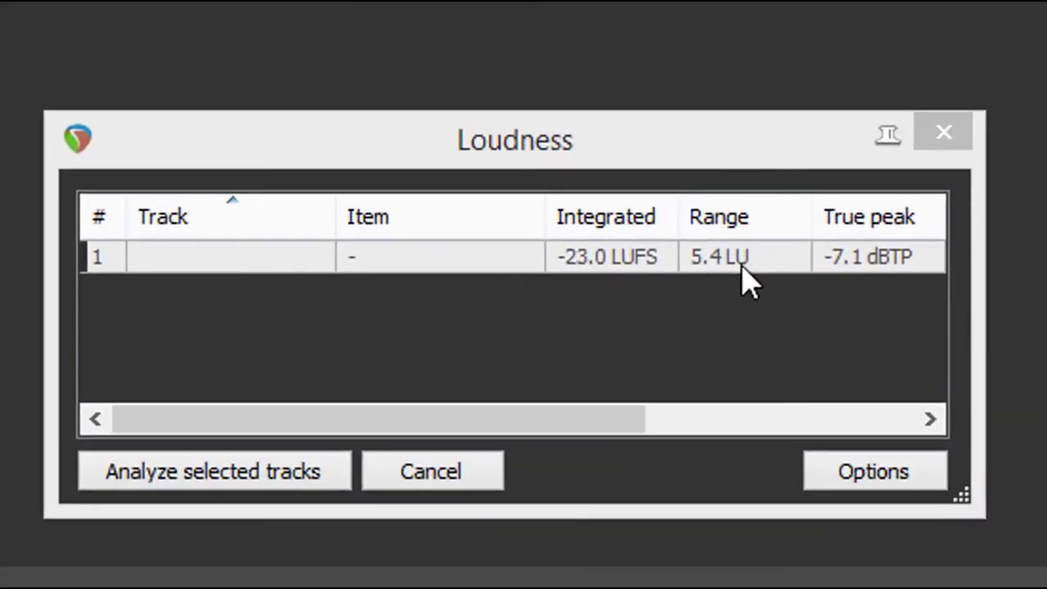
Step: Re-measure the edited track at -22.9 LUFS, 4.1 LU range, and bring up the master track's FX list
click(243, 482)
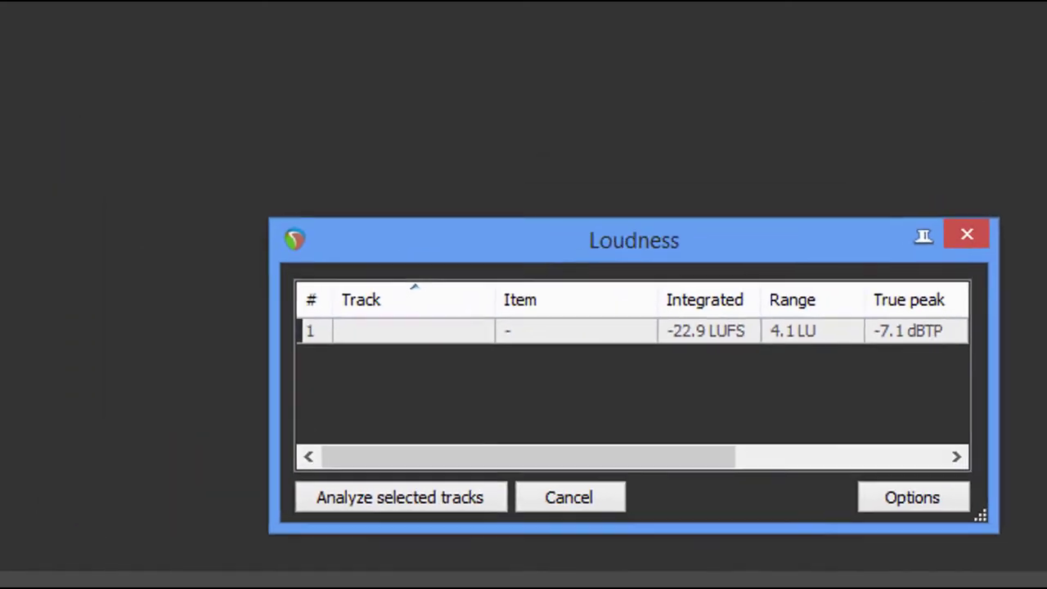
click(43, 298)
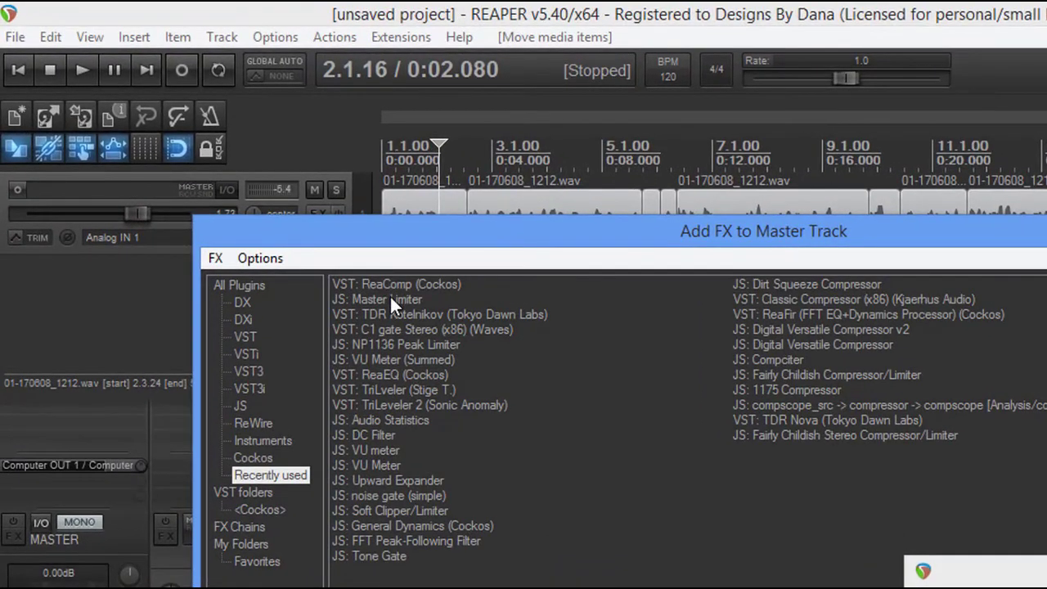
Step: Add JS: Master Limiter with threshold -7.5 dB and limit -0.75 dB, saved as preset -16LUFS
double_click(391, 301)
drag(394, 76, 666, 419)
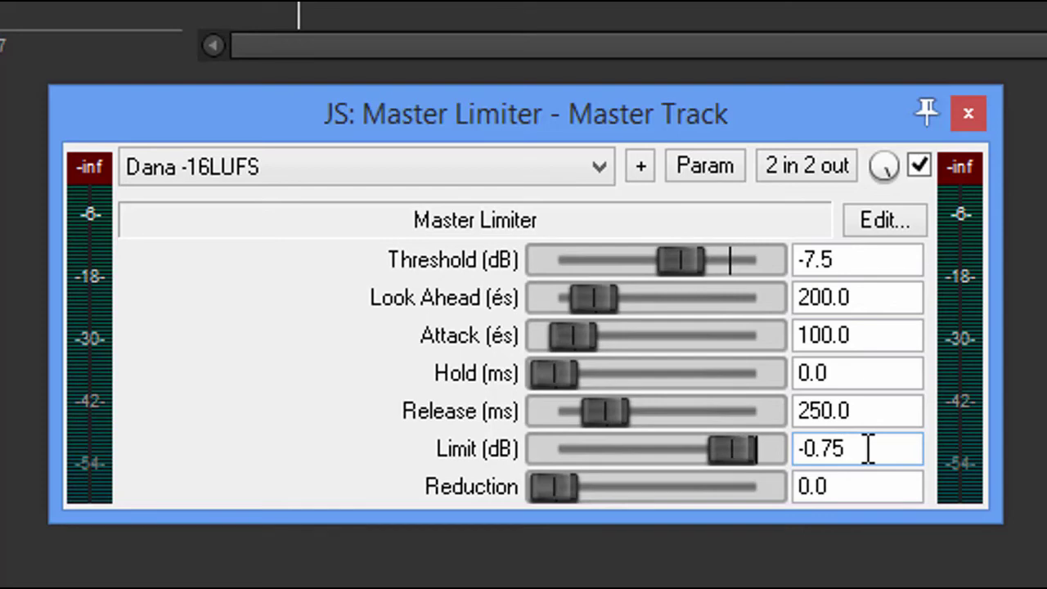
click(639, 166)
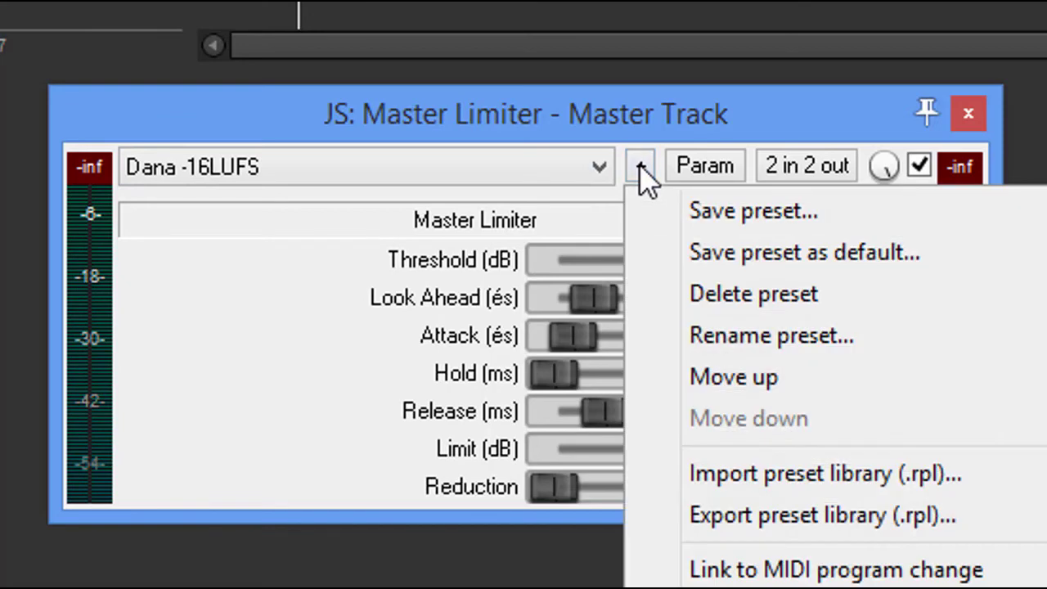
click(719, 211)
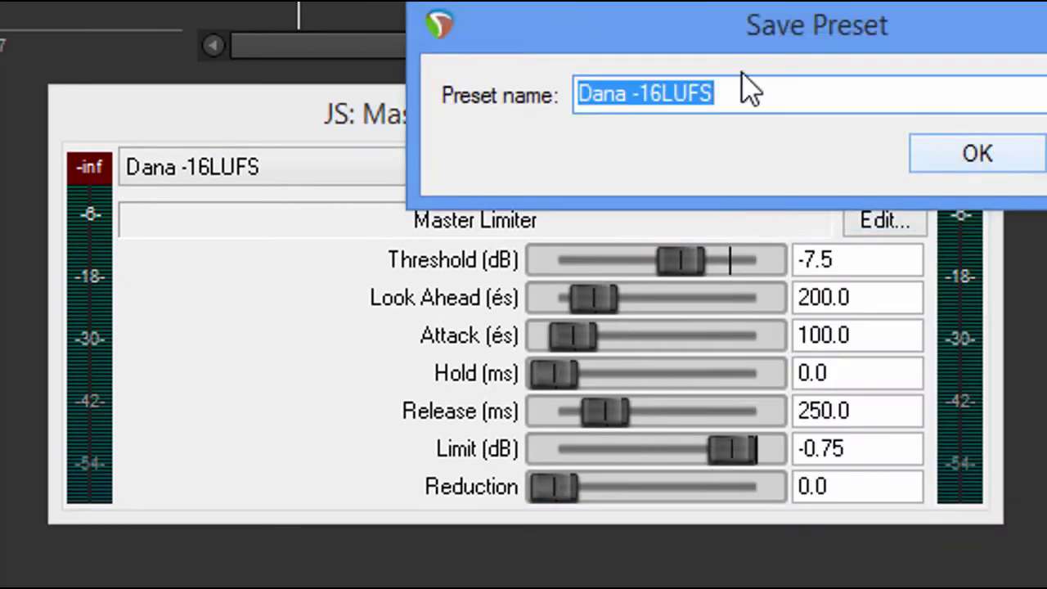
click(978, 157)
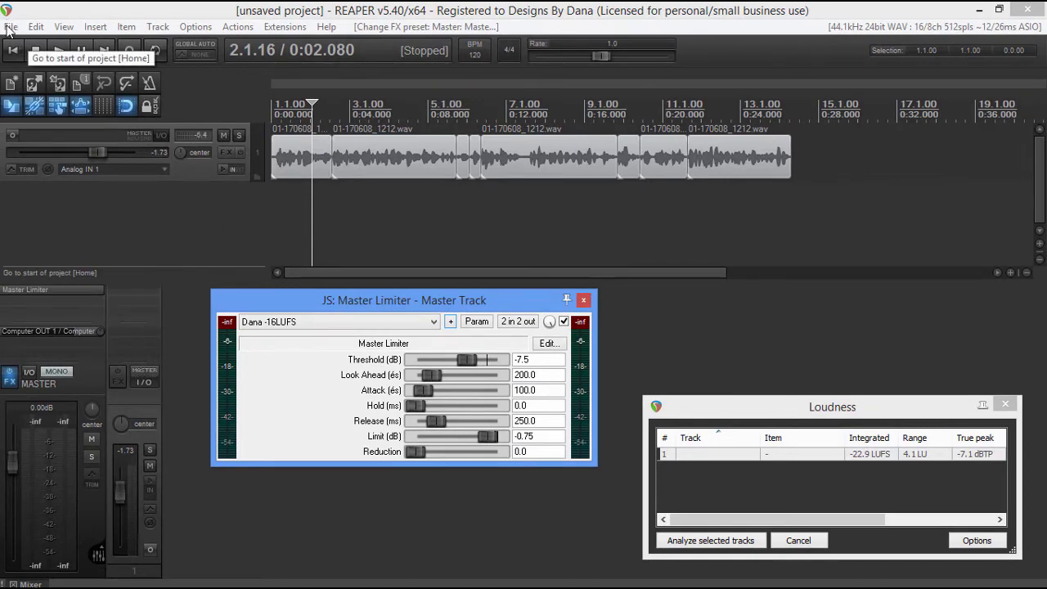
Step: Render the mix to untitled22.mp3 on a new track and trim its tail to about 0:26.8
key(ctrl+alt+r)
text(22)
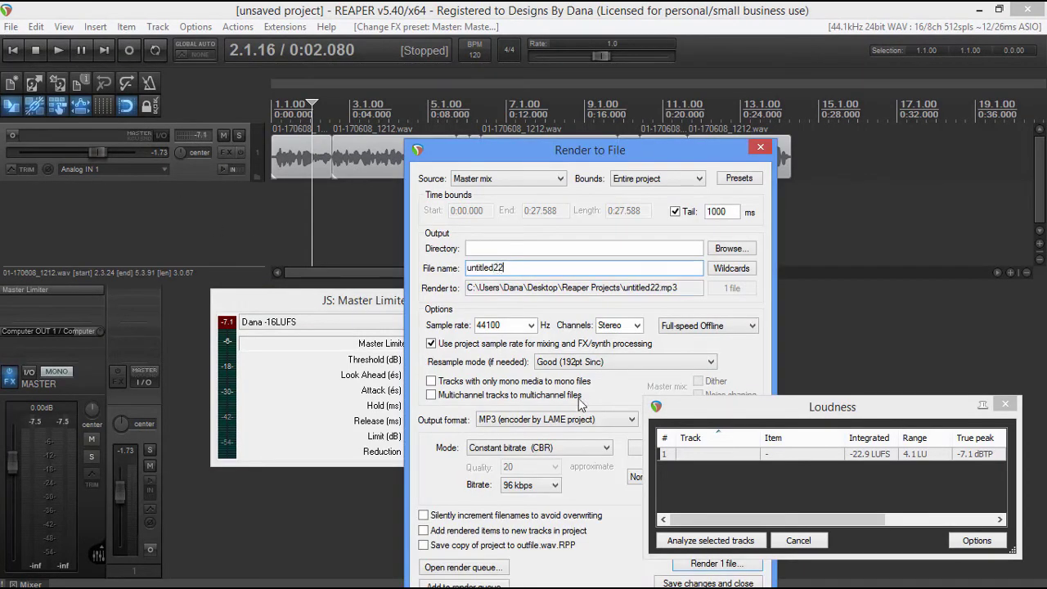
click(423, 530)
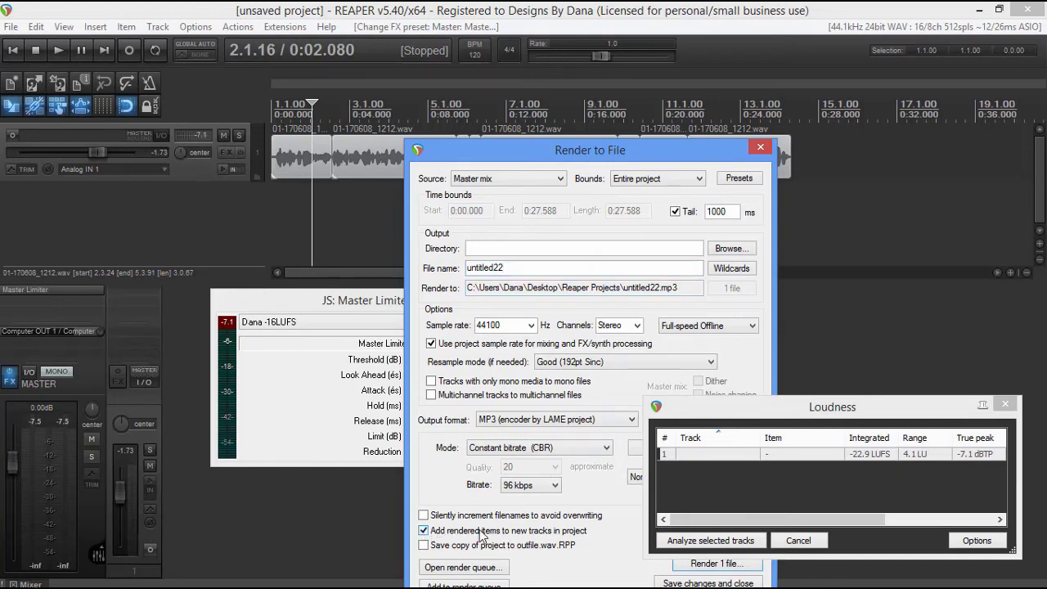
click(691, 566)
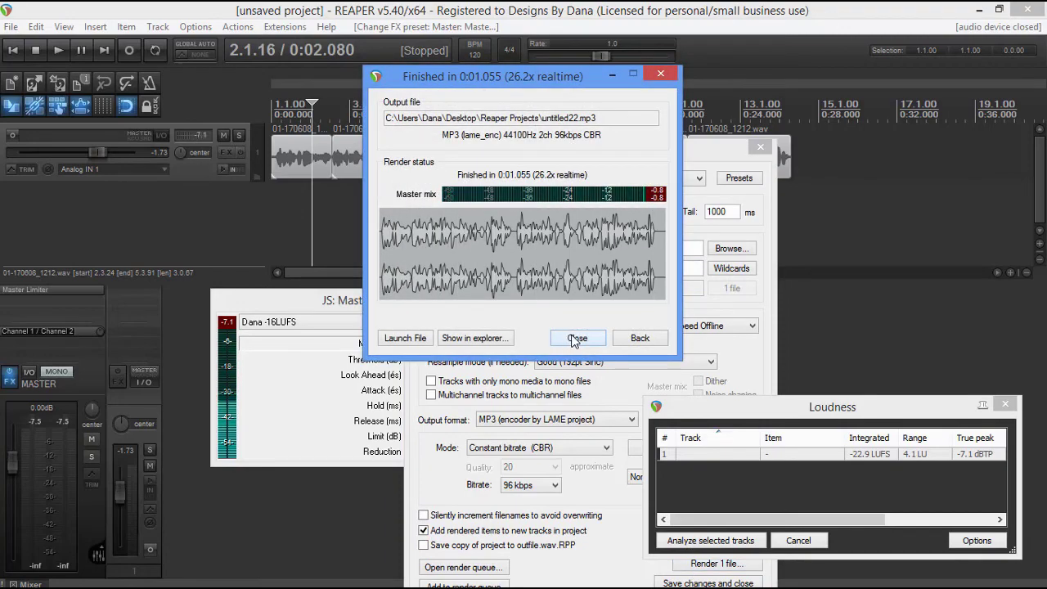
click(576, 338)
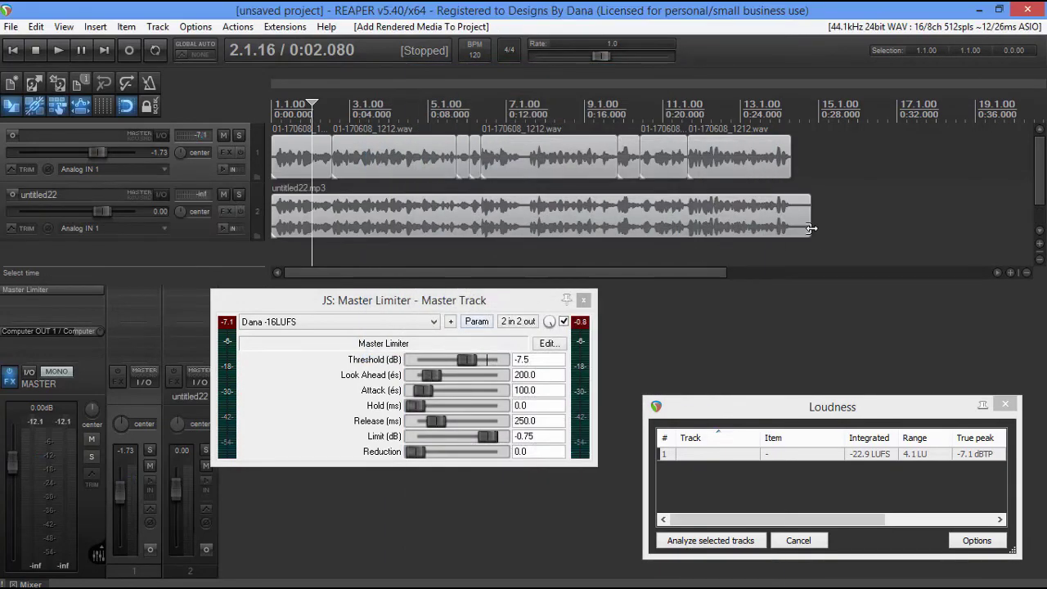
mouse_move(808, 216)
mouse_down()
mouse_move(874, 212)
mouse_move(789, 220)
mouse_up()
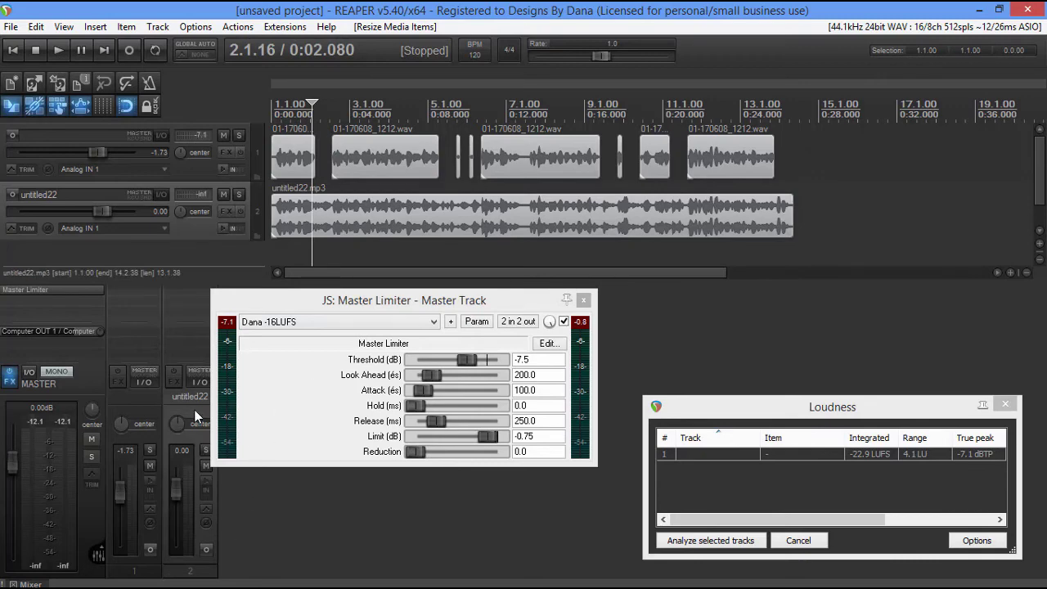
Step: Close the Master Limiter window and analyze the loudness of the untitled22 track
click(583, 300)
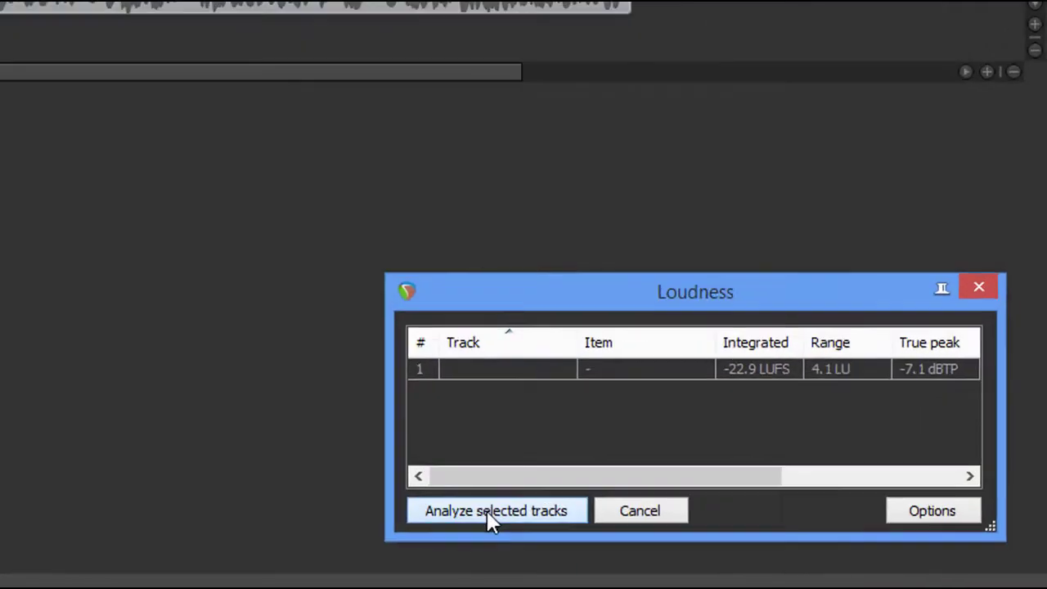
click(491, 514)
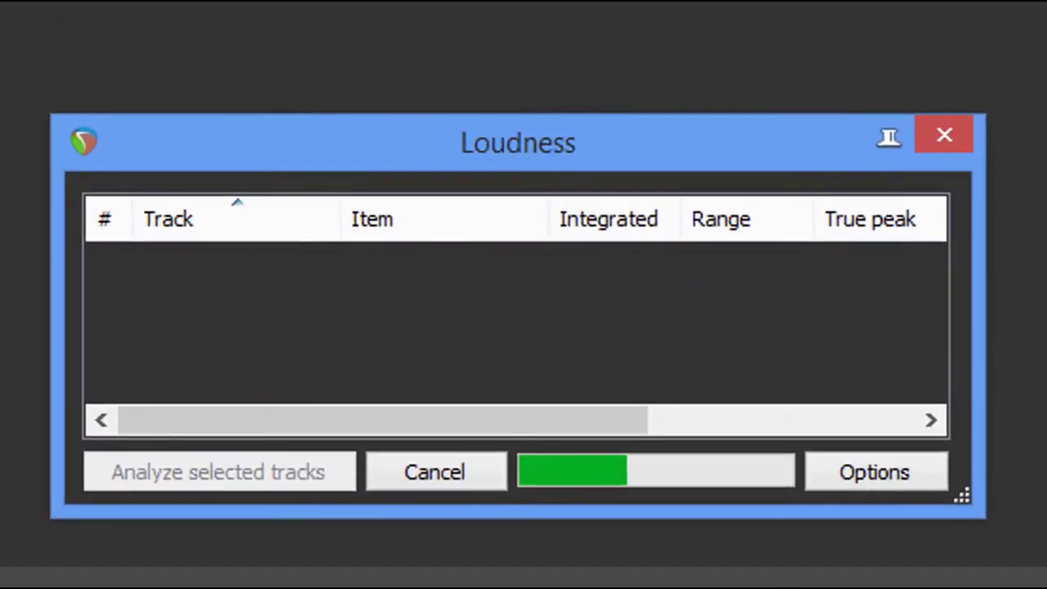